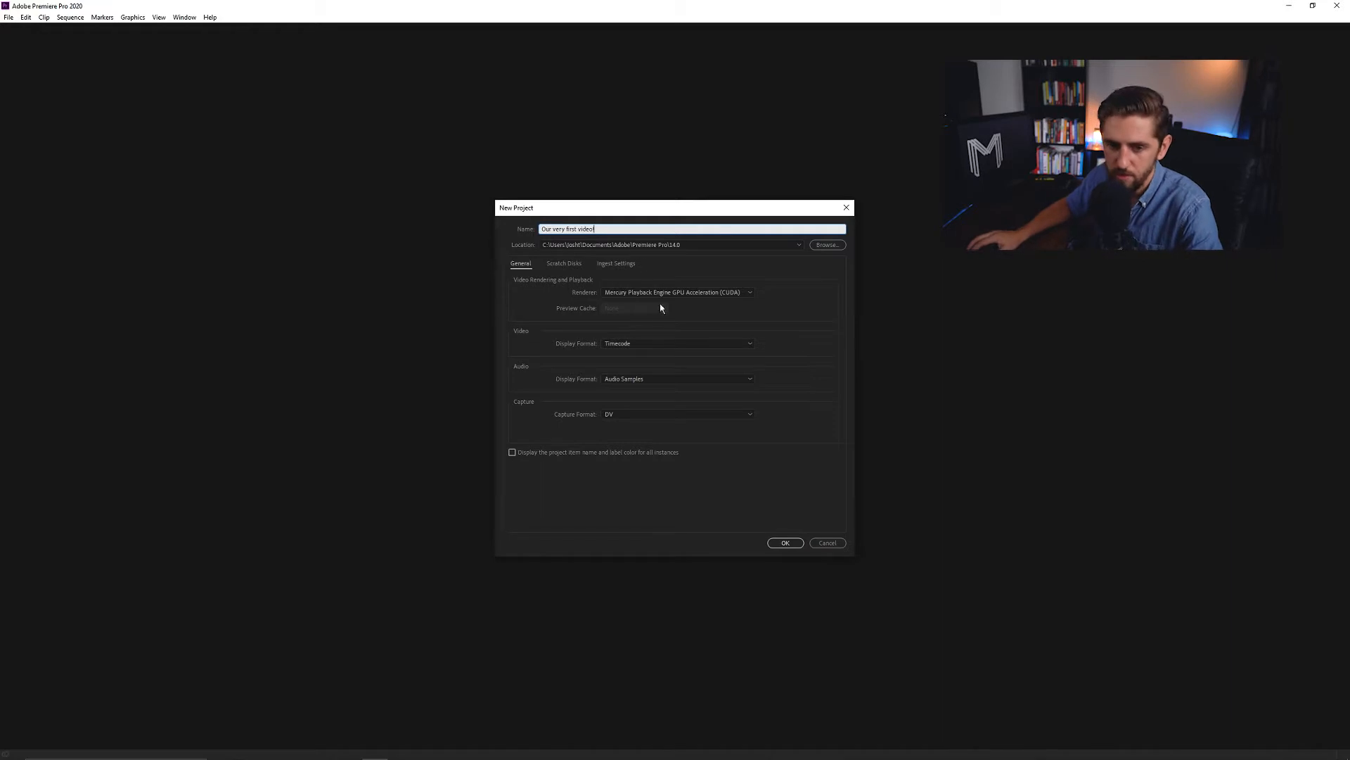
# - Create the project "Our very first video" and import the MP4 clips C0012 through C0029 from the rental Videos folder
pyautogui.click(792, 543)
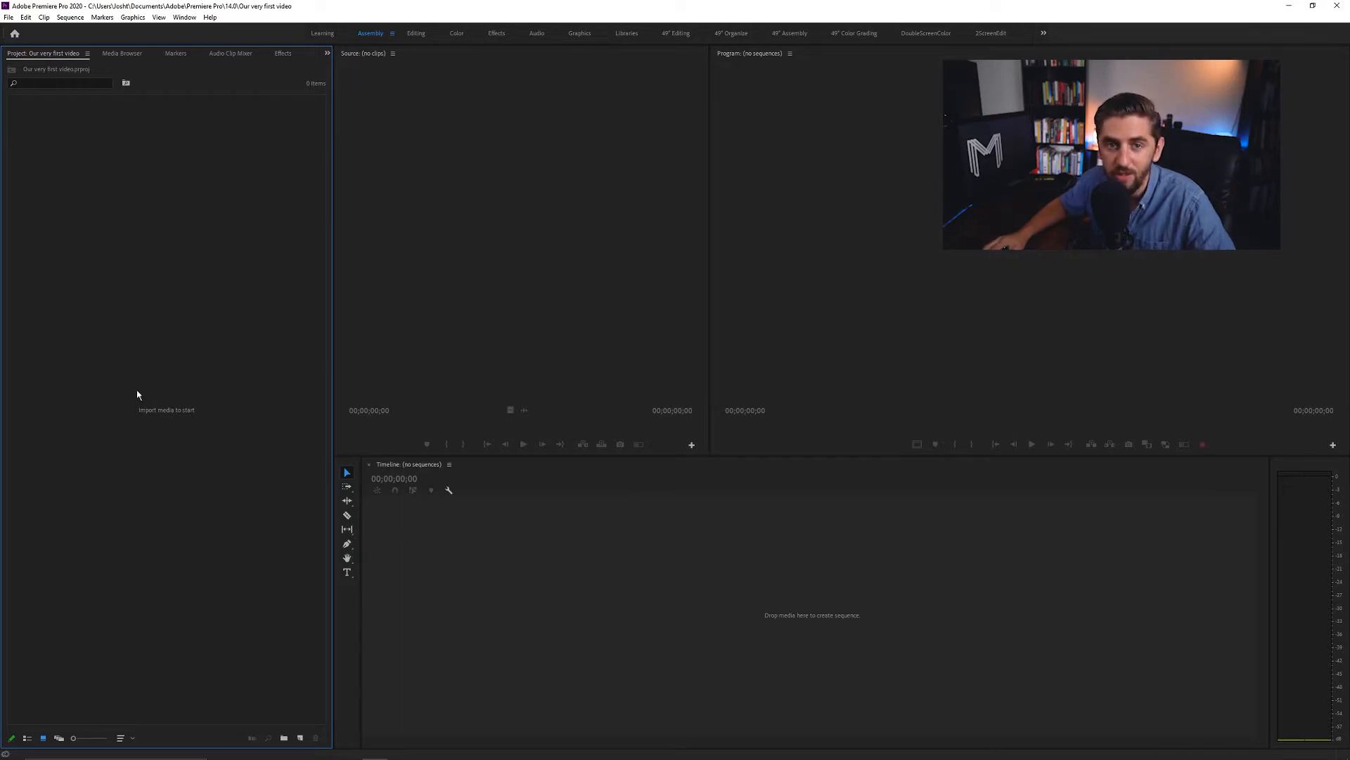
pyautogui.click(8, 16)
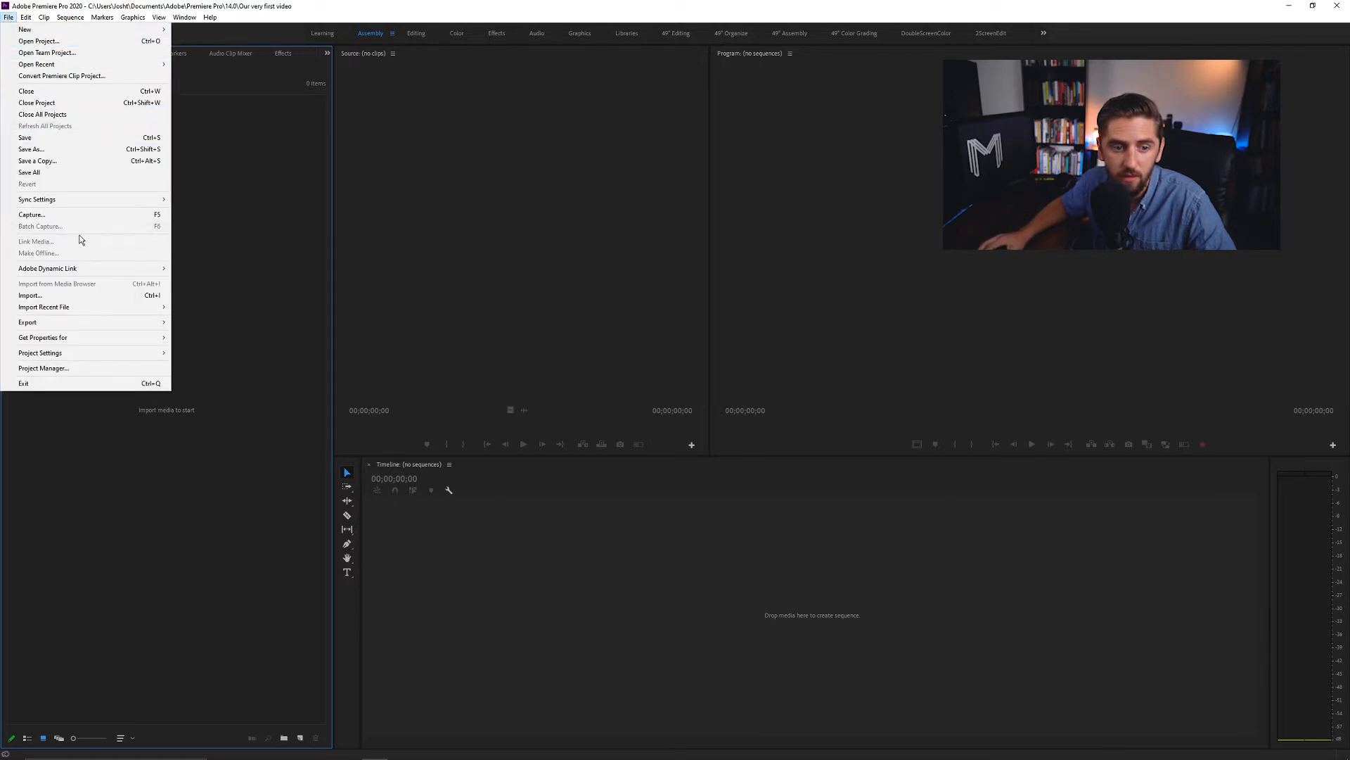
pyautogui.click(70, 294)
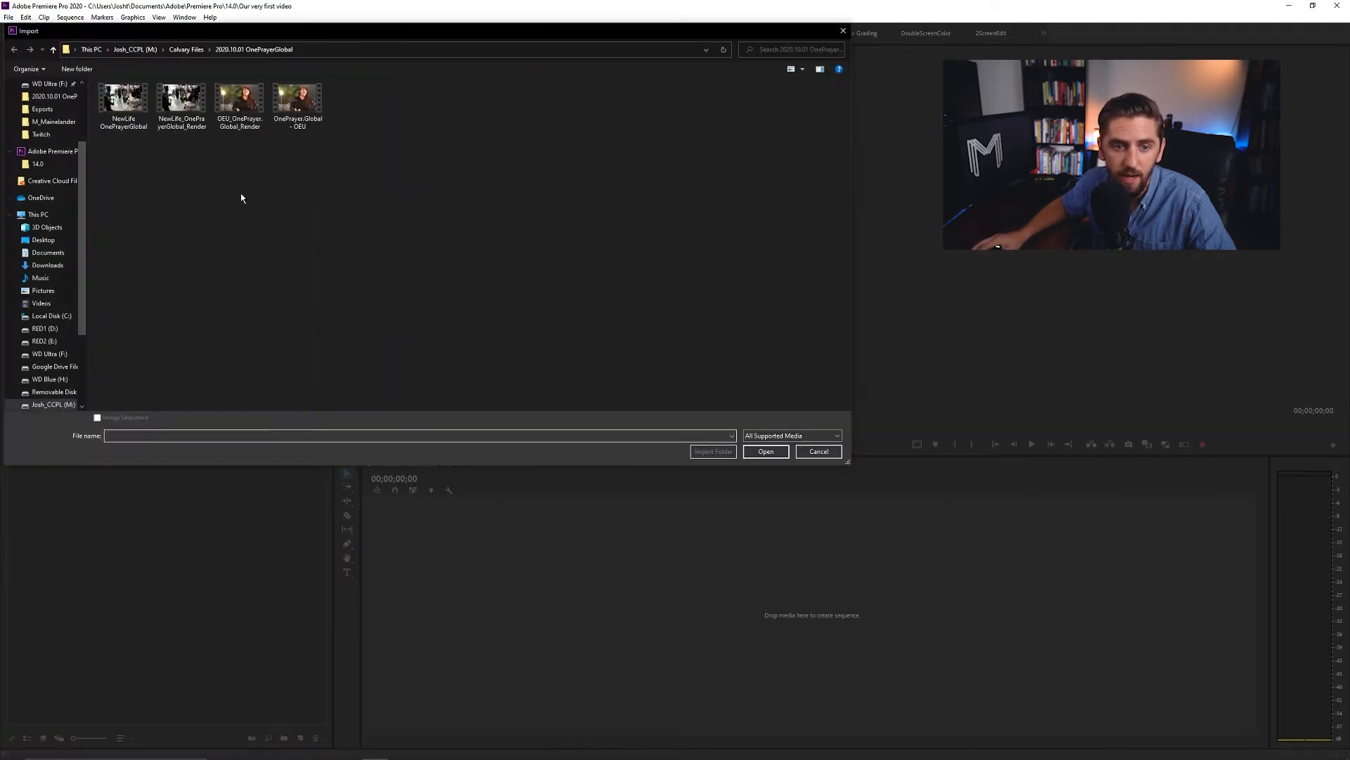
pyautogui.click(186, 49)
pyautogui.click(129, 49)
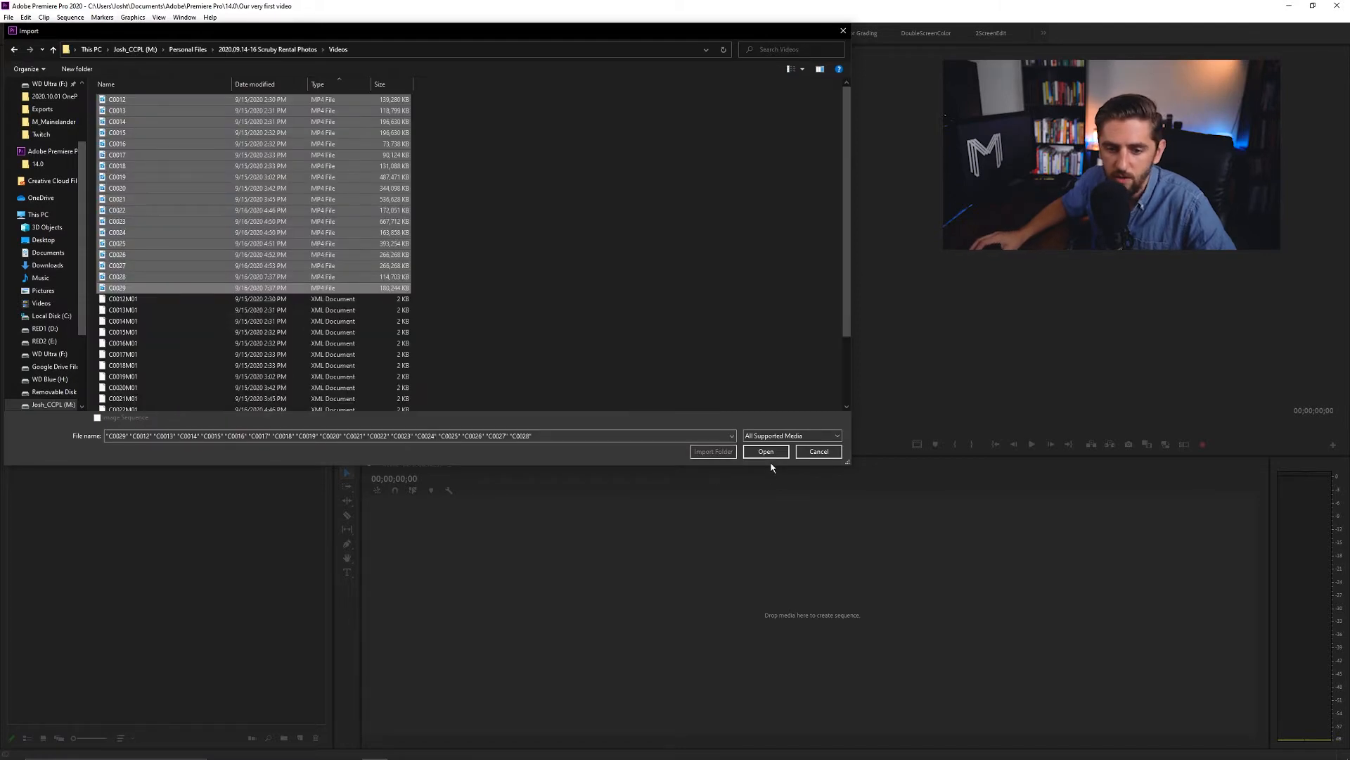
pyautogui.click(766, 451)
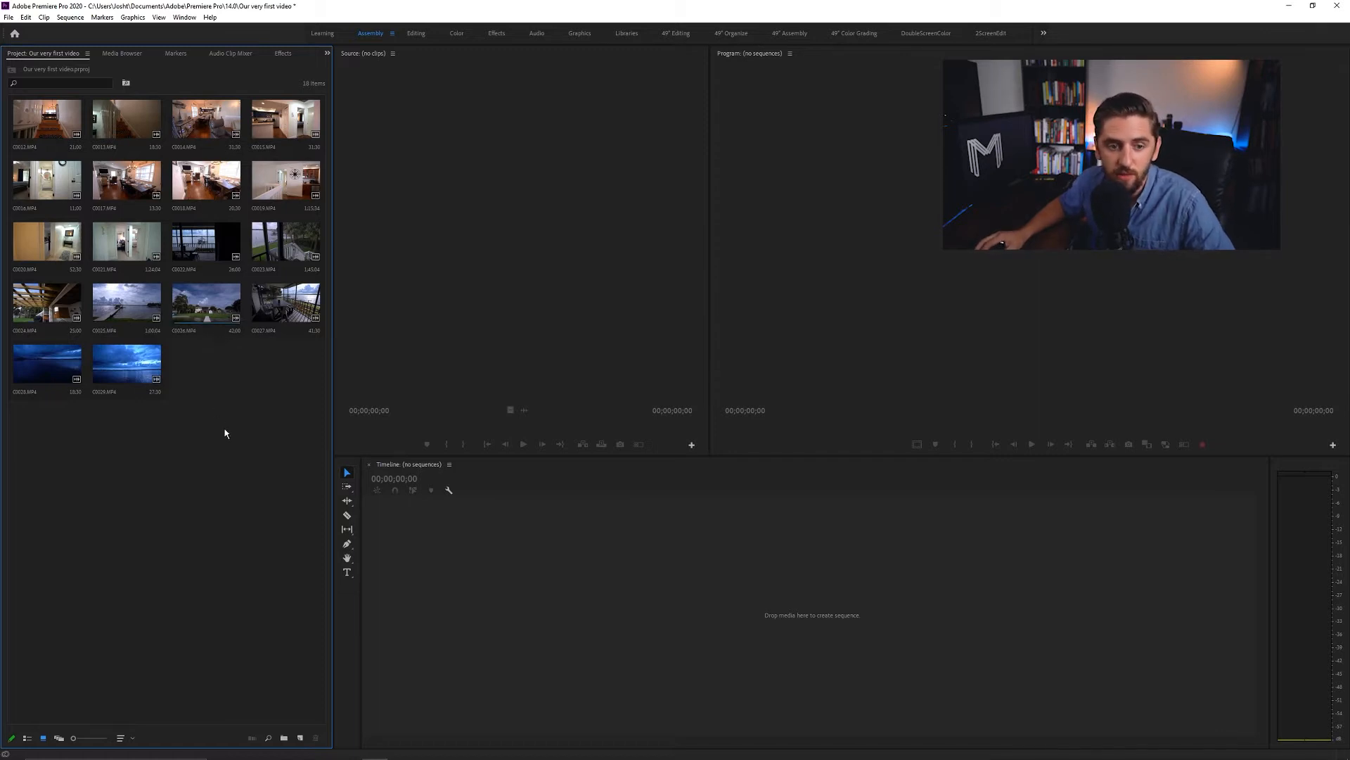
# - Create a sequence from clip C0012.MP4 and rename it Sequence1
pyautogui.click(35, 135)
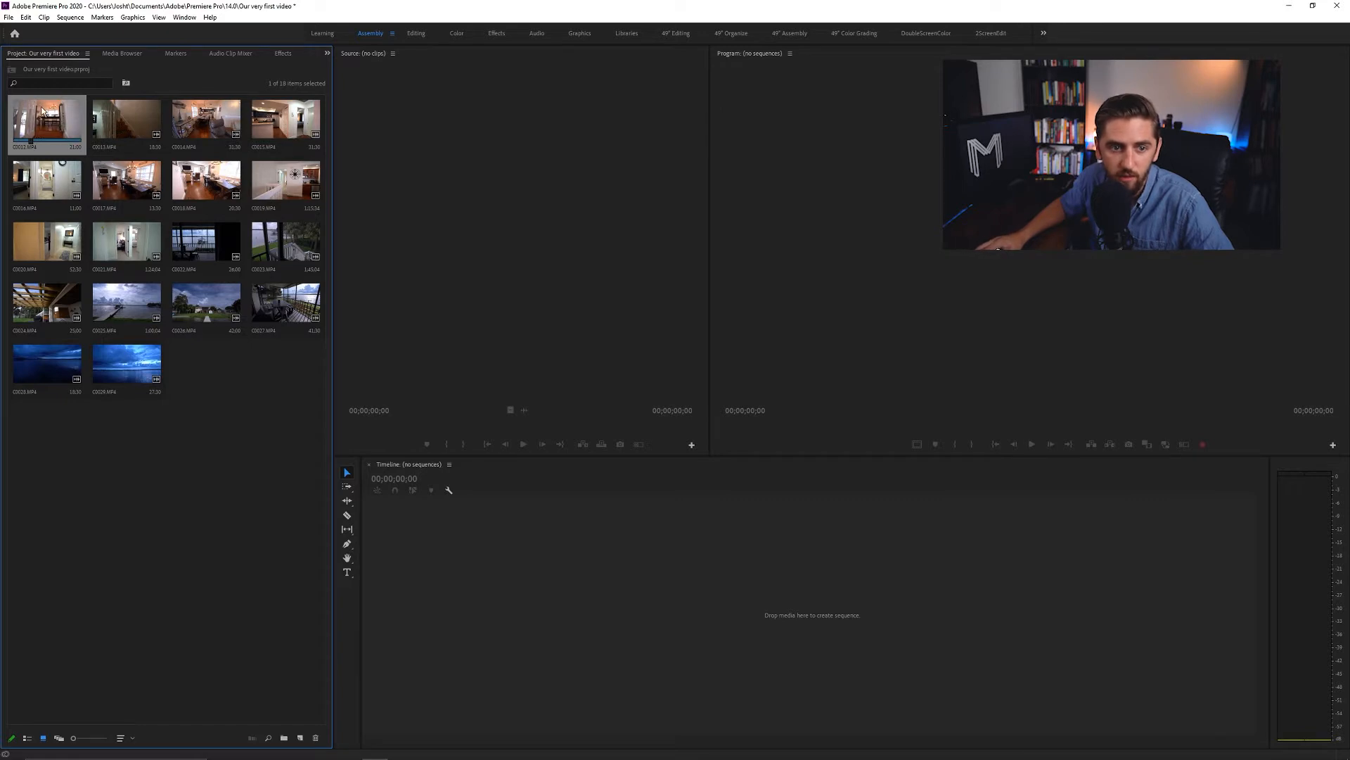
pyautogui.moveTo(561, 613); pyautogui.dragTo(561, 614)
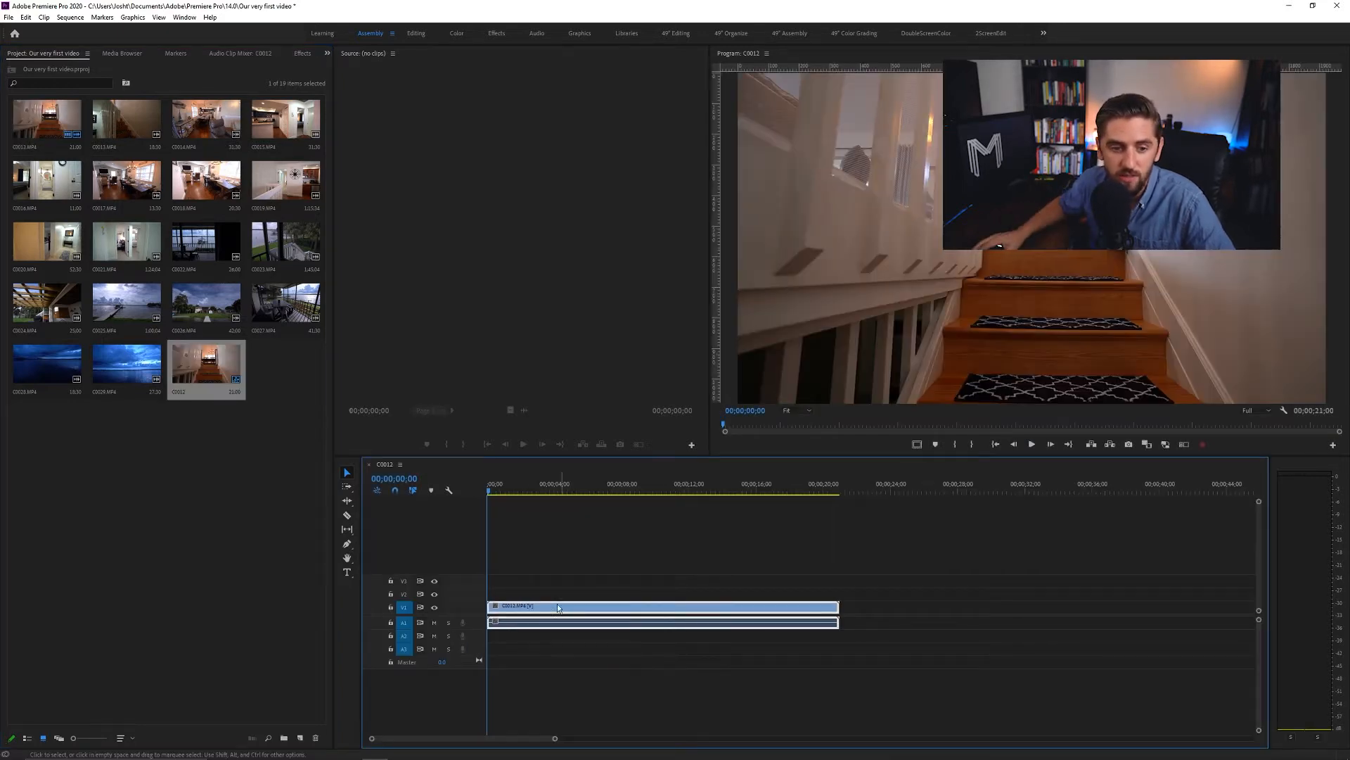
pyautogui.click(179, 391)
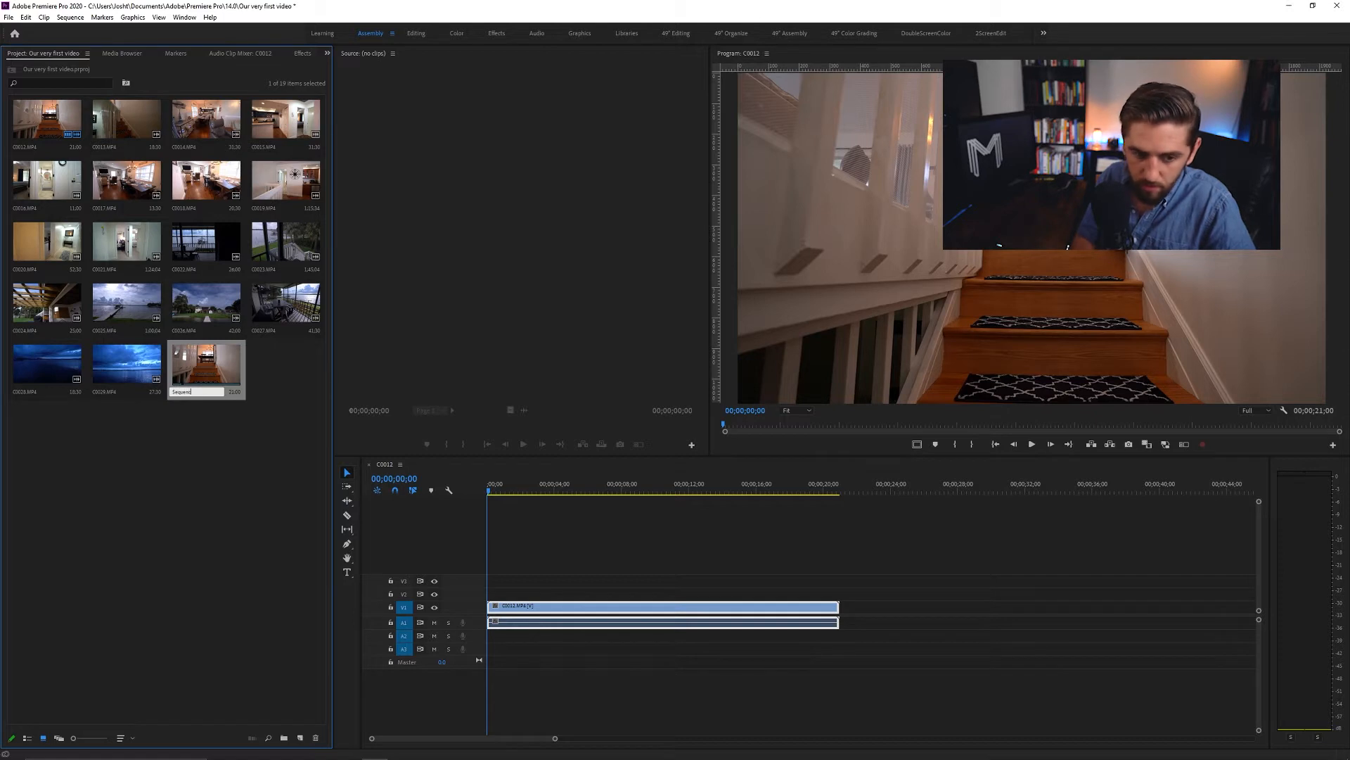
pyautogui.write('1')
pyautogui.press('Return')
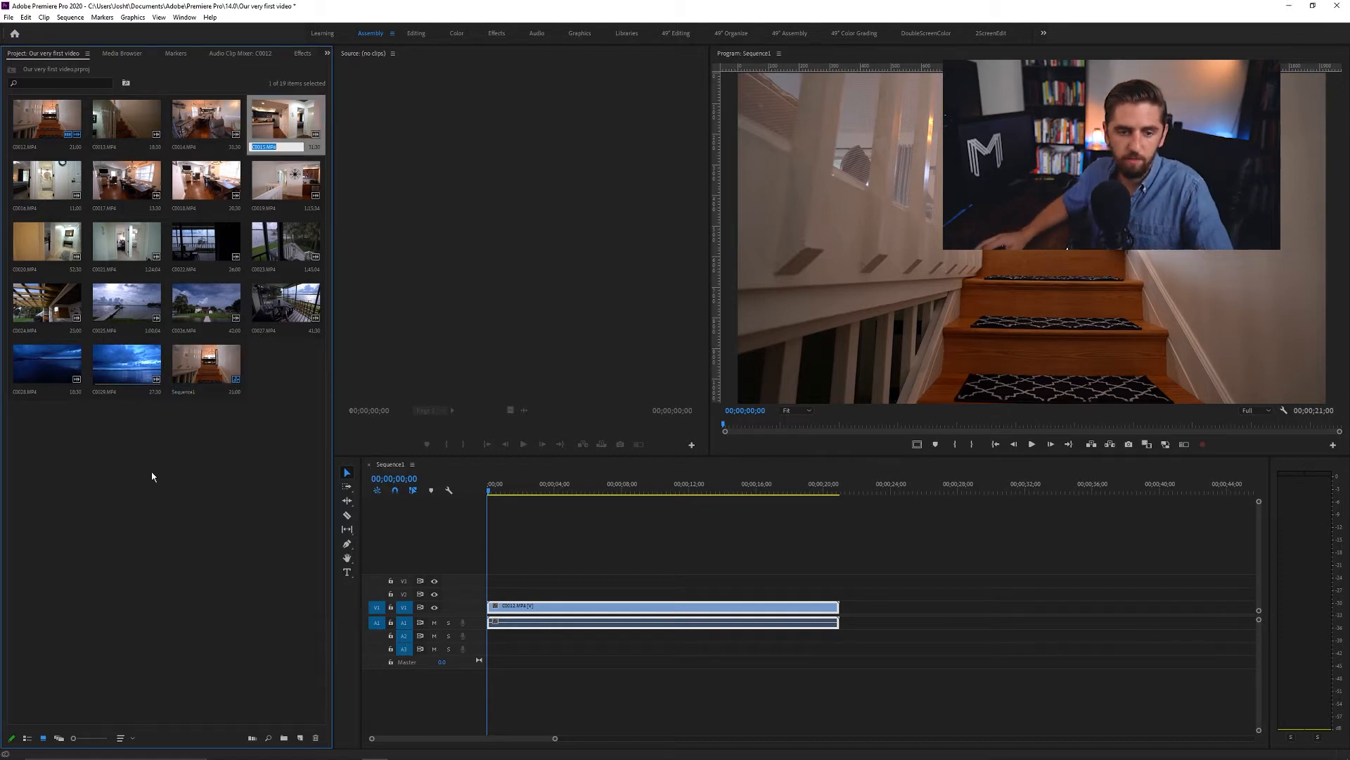
pyautogui.click(150, 476)
pyautogui.click(192, 391)
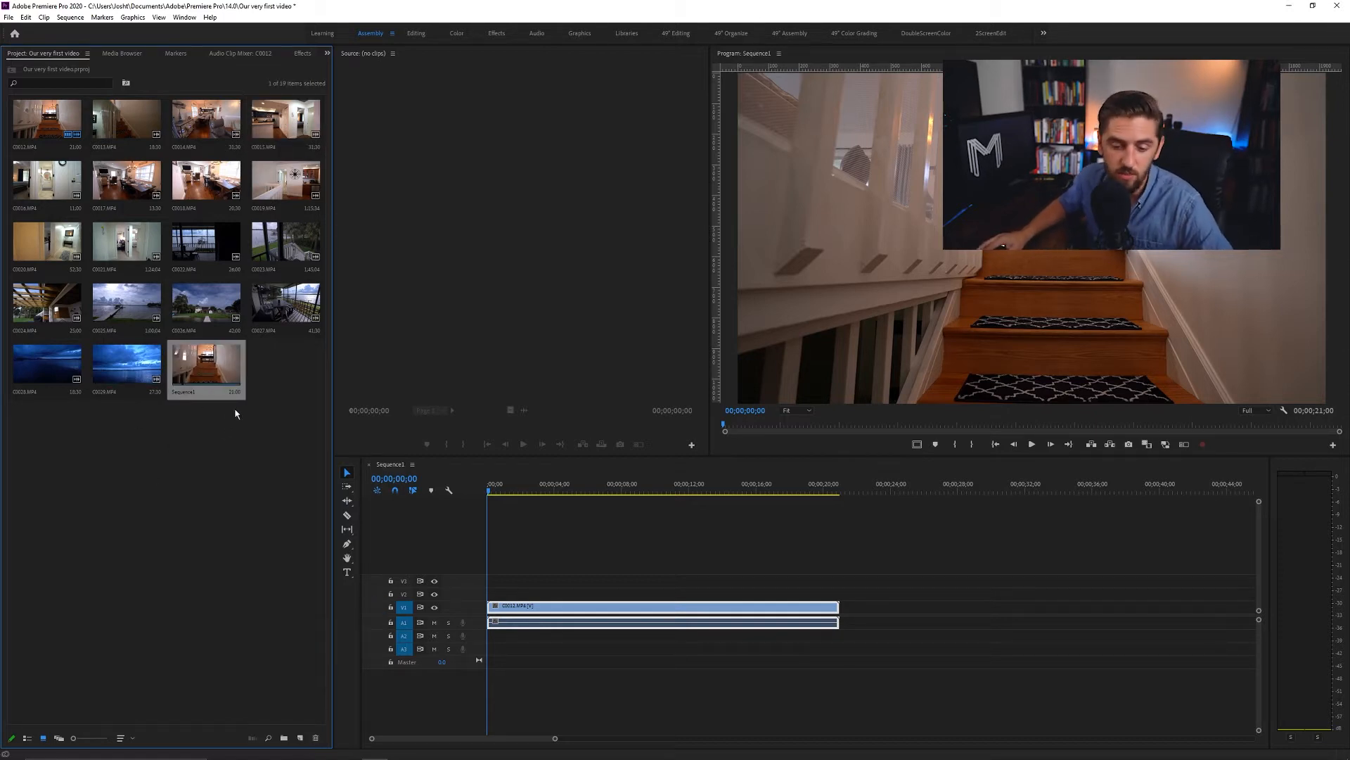
pyautogui.click(292, 473)
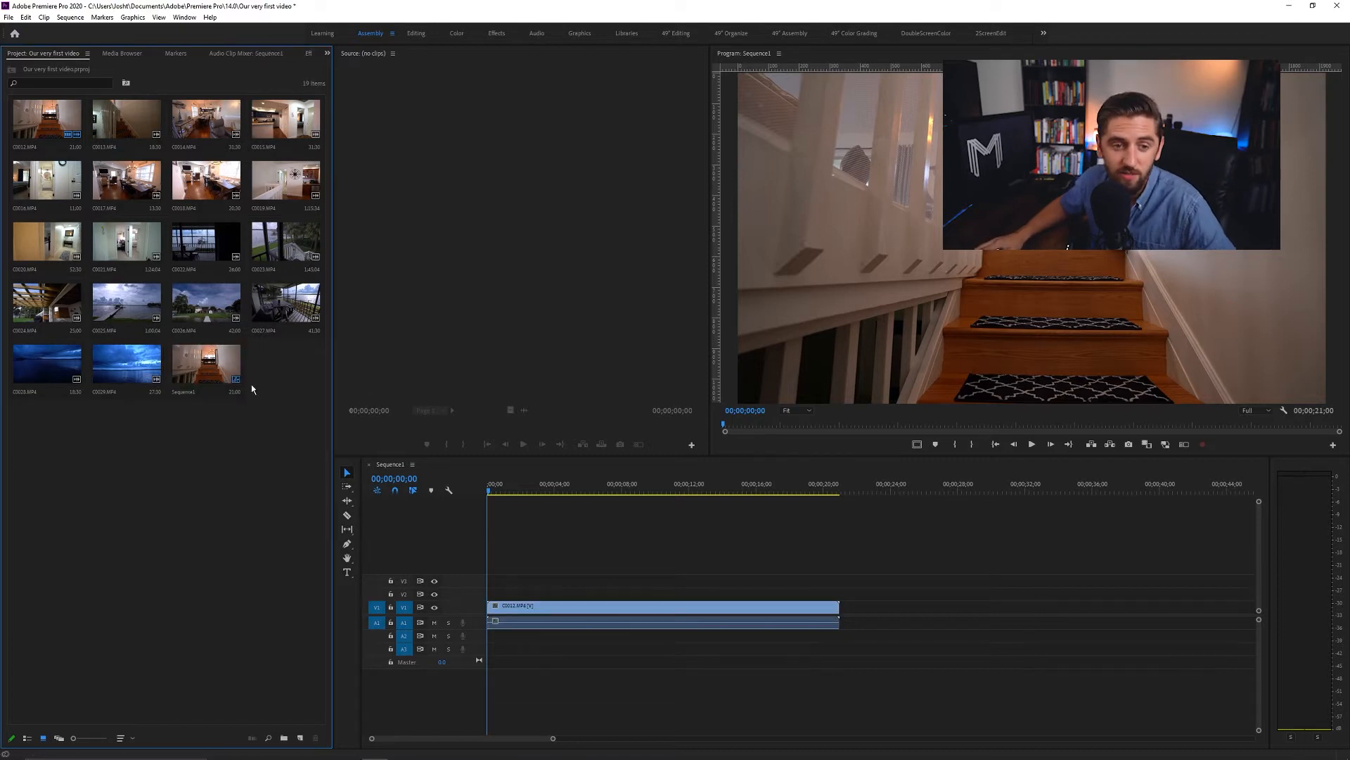
# - Add clip C0013.MP4 directly after the first clip on Video 1 and scrub through the sequence
pyautogui.moveTo(129, 113); pyautogui.dragTo(841, 609)
pyautogui.moveTo(493, 492); pyautogui.dragTo(534, 492)
pyautogui.moveTo(630, 496); pyautogui.dragTo(1002, 492)
pyautogui.click(110, 430)
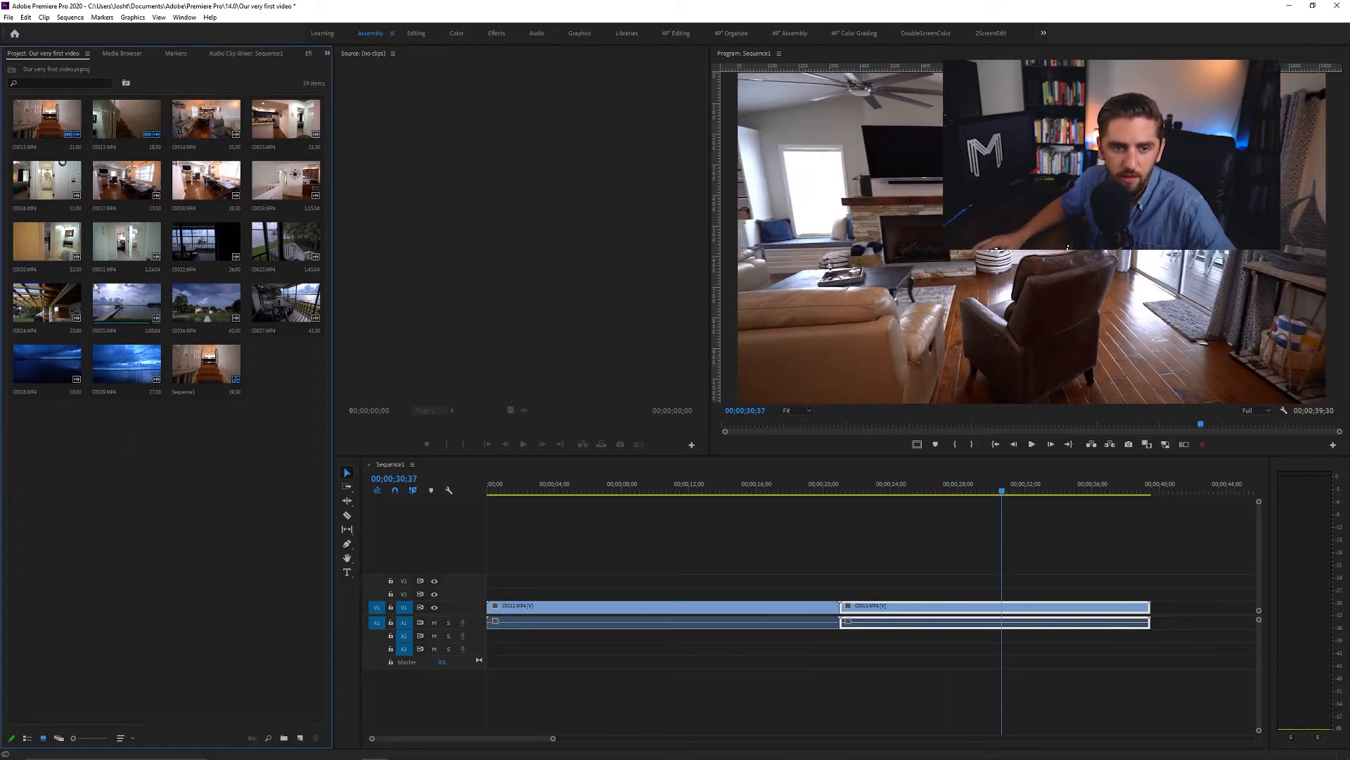
# - Preview clip C0014.MP4 in the Source monitor and return the sequence playhead to the start
pyautogui.doubleClick(195, 123)
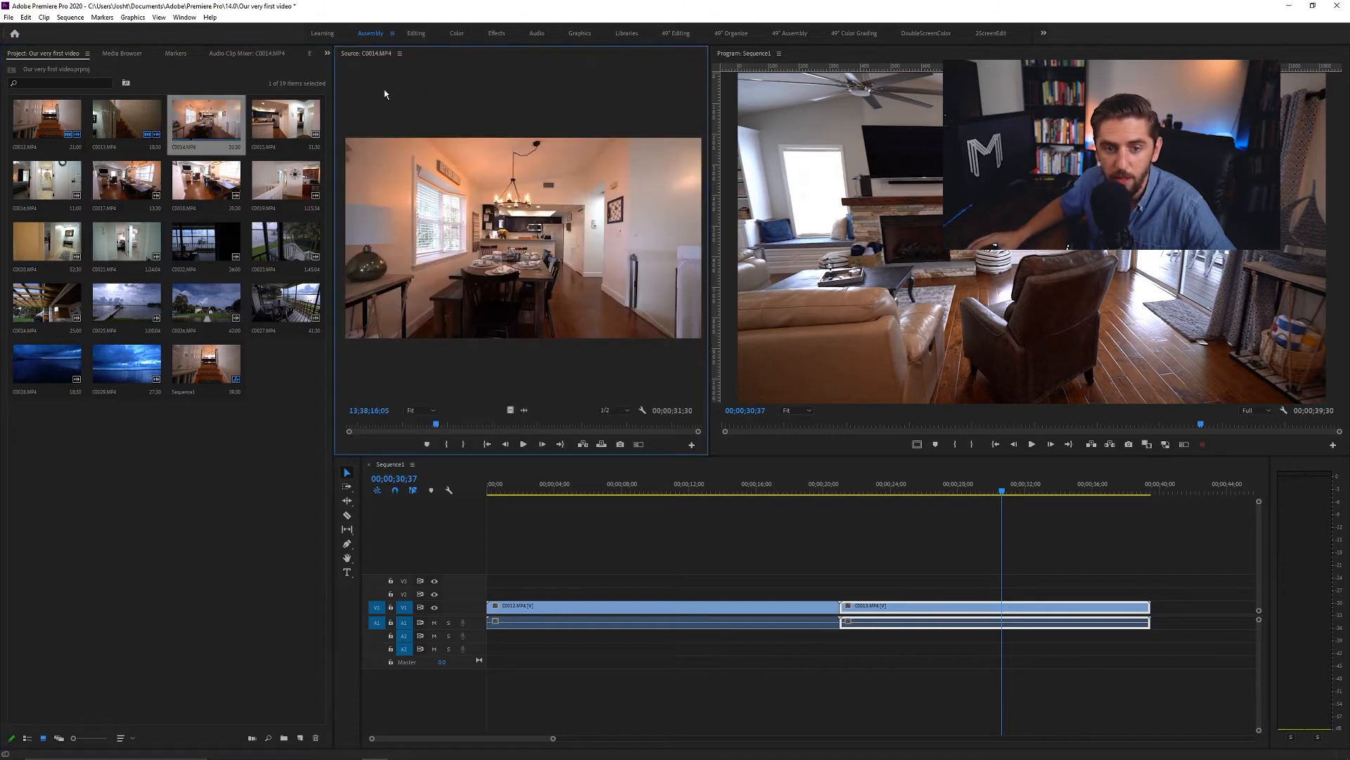
pyautogui.moveTo(442, 421); pyautogui.dragTo(521, 437)
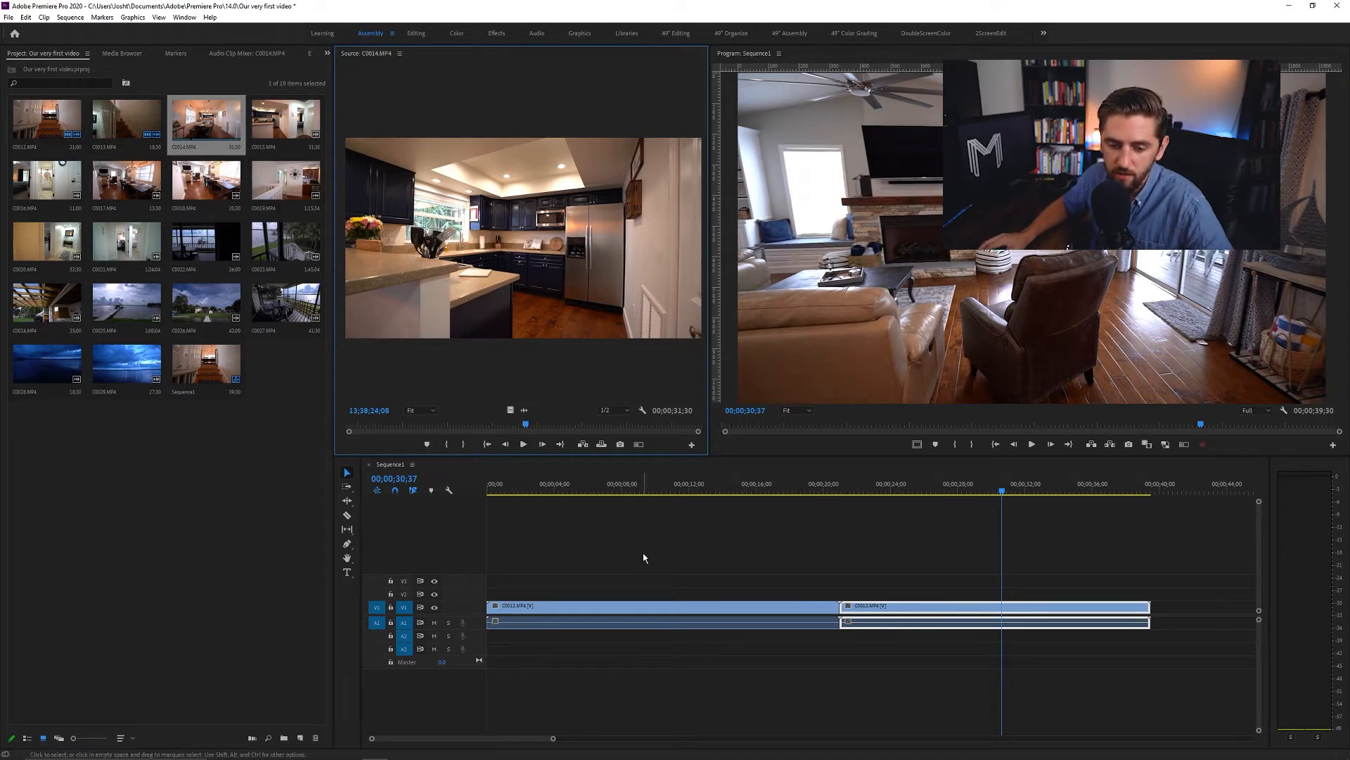
pyautogui.click(497, 487)
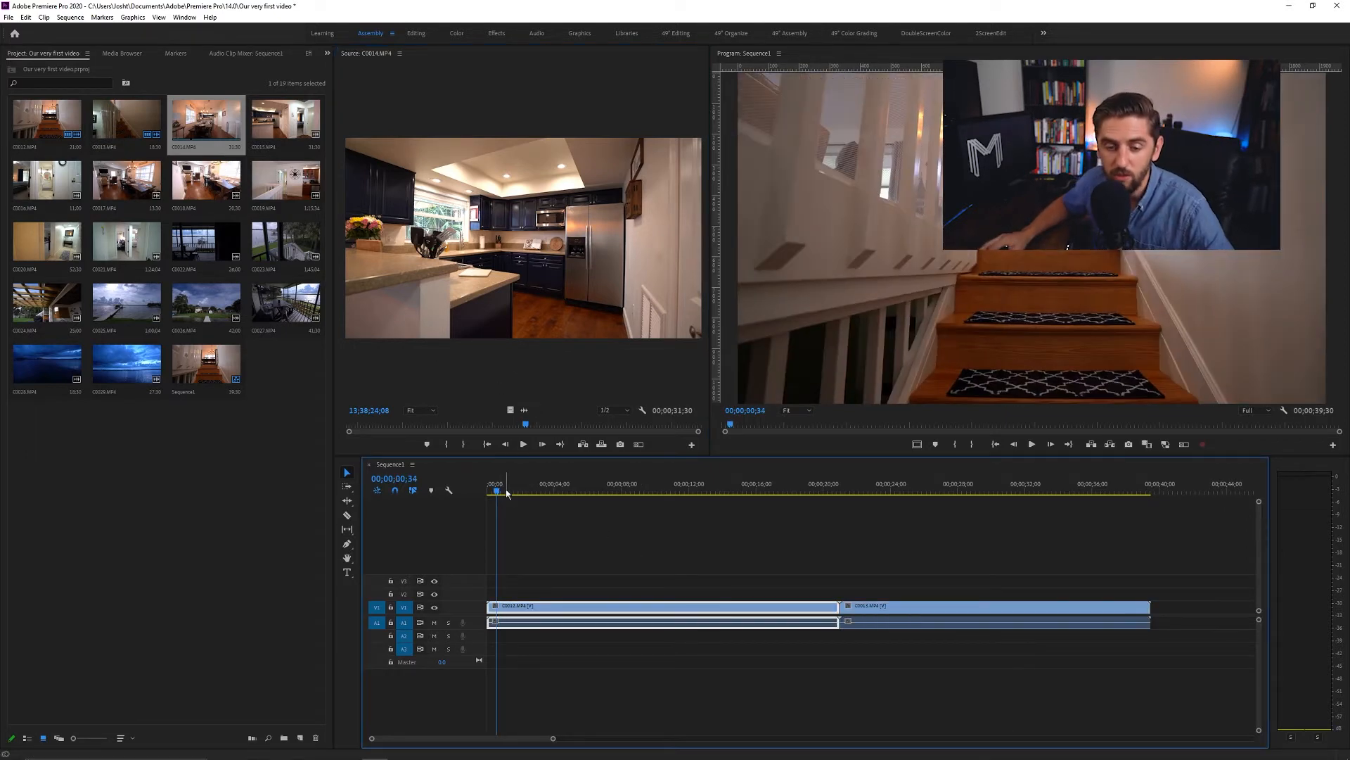
pyautogui.click(493, 492)
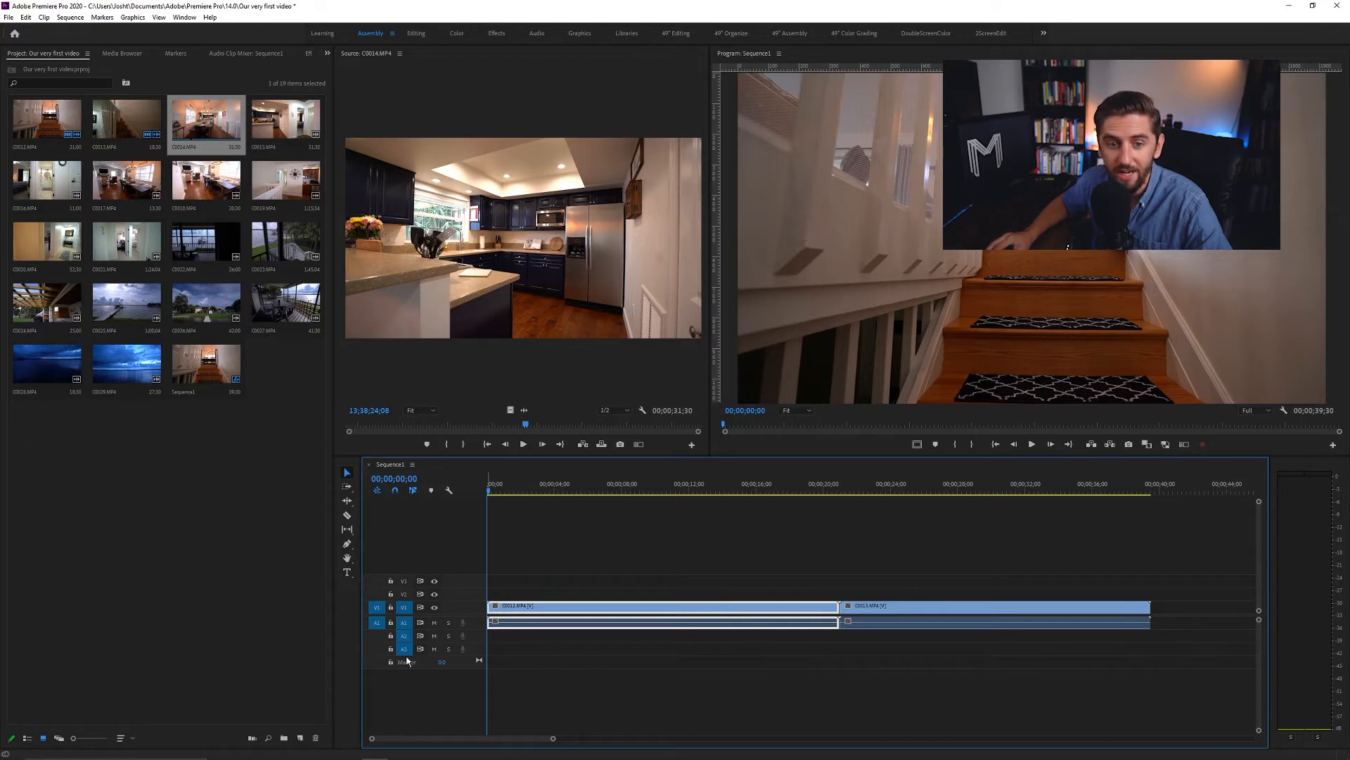
# - Add one video track after Video 3 and one audio track after Audio 3
pyautogui.rightClick(483, 540)
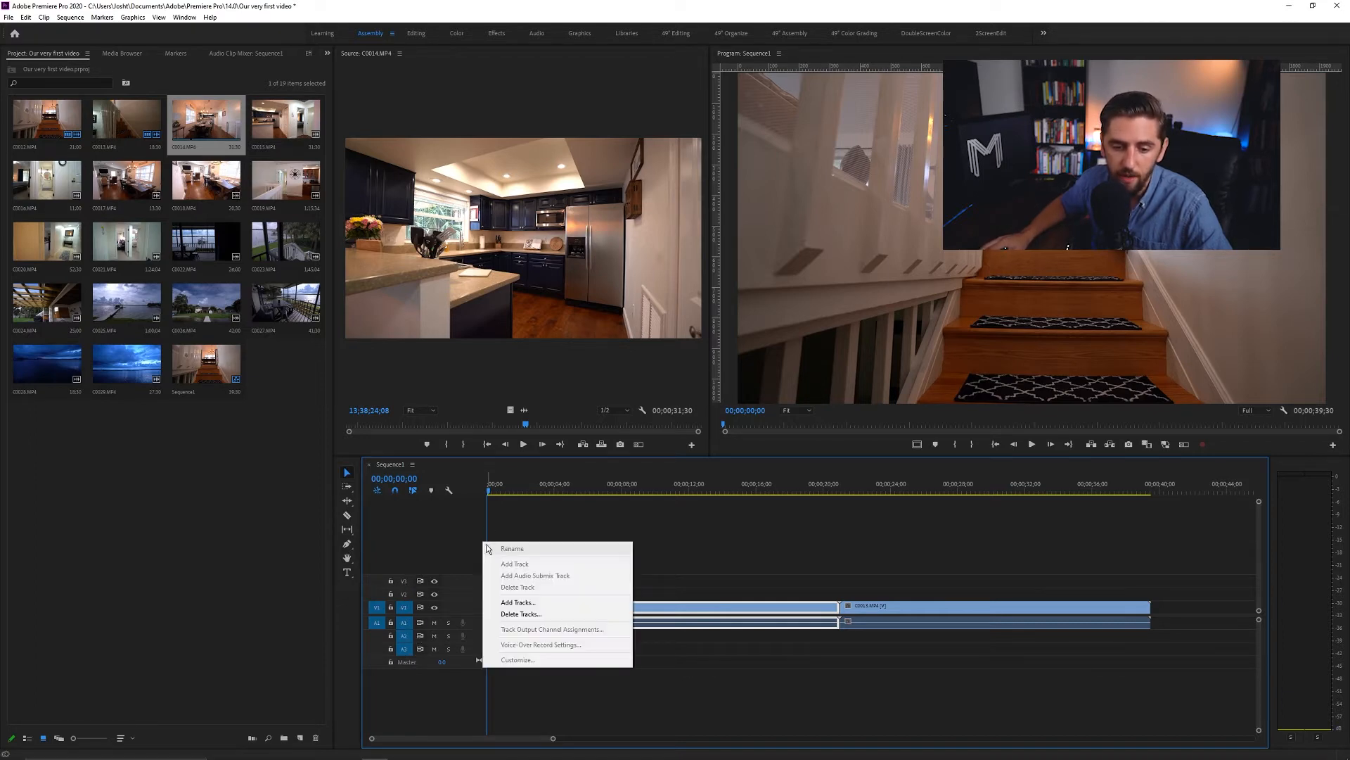
pyautogui.click(539, 602)
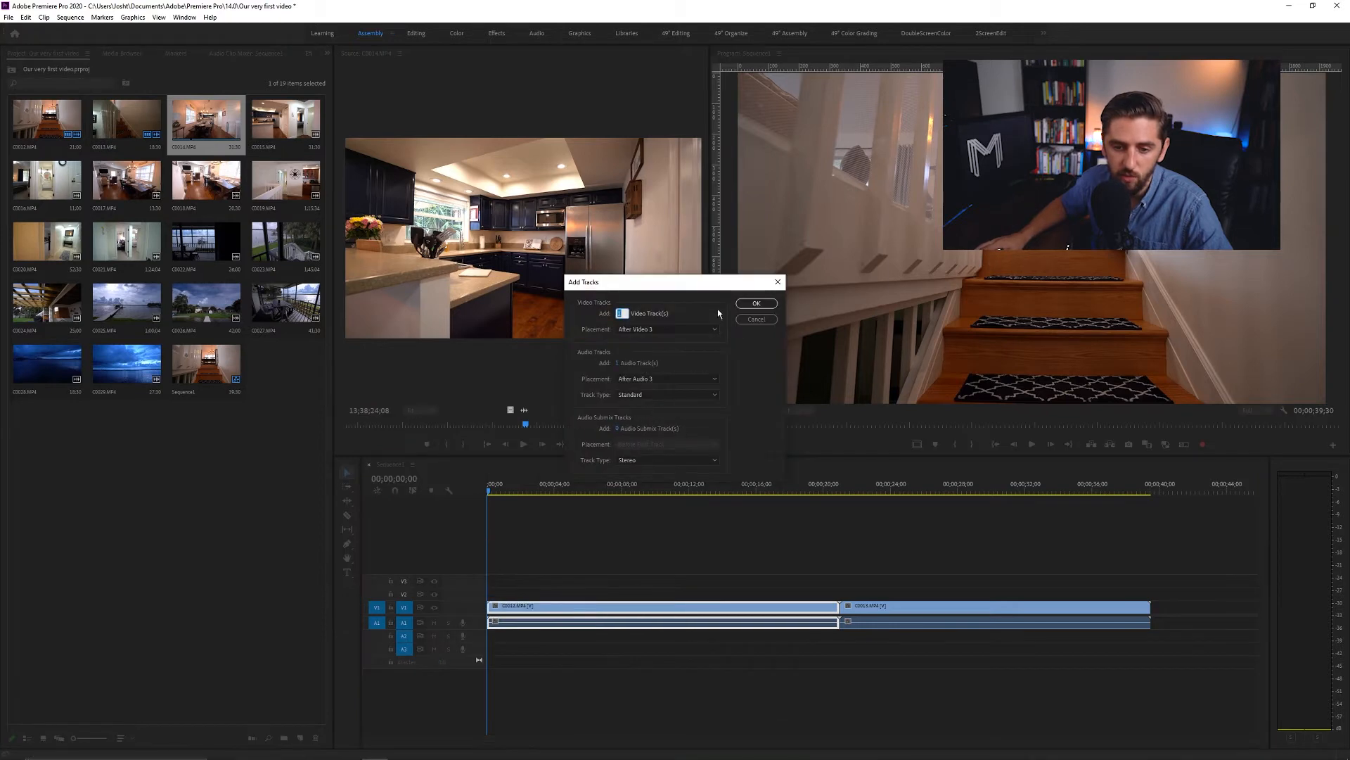
pyautogui.click(756, 303)
pyautogui.click(507, 581)
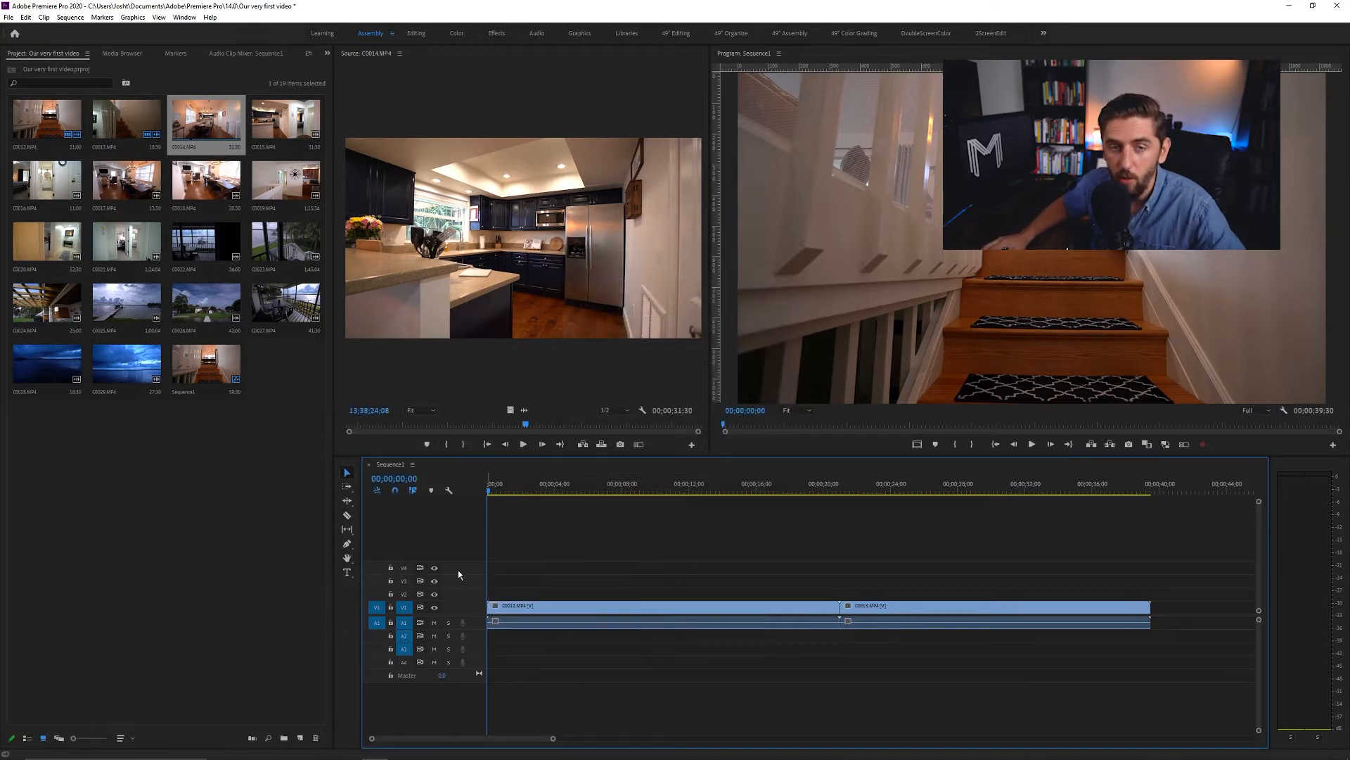
# - Delete the extra fourth video track and fourth audio track from the sequence
pyautogui.rightClick(466, 568)
pyautogui.click(541, 615)
pyautogui.rightClick(458, 662)
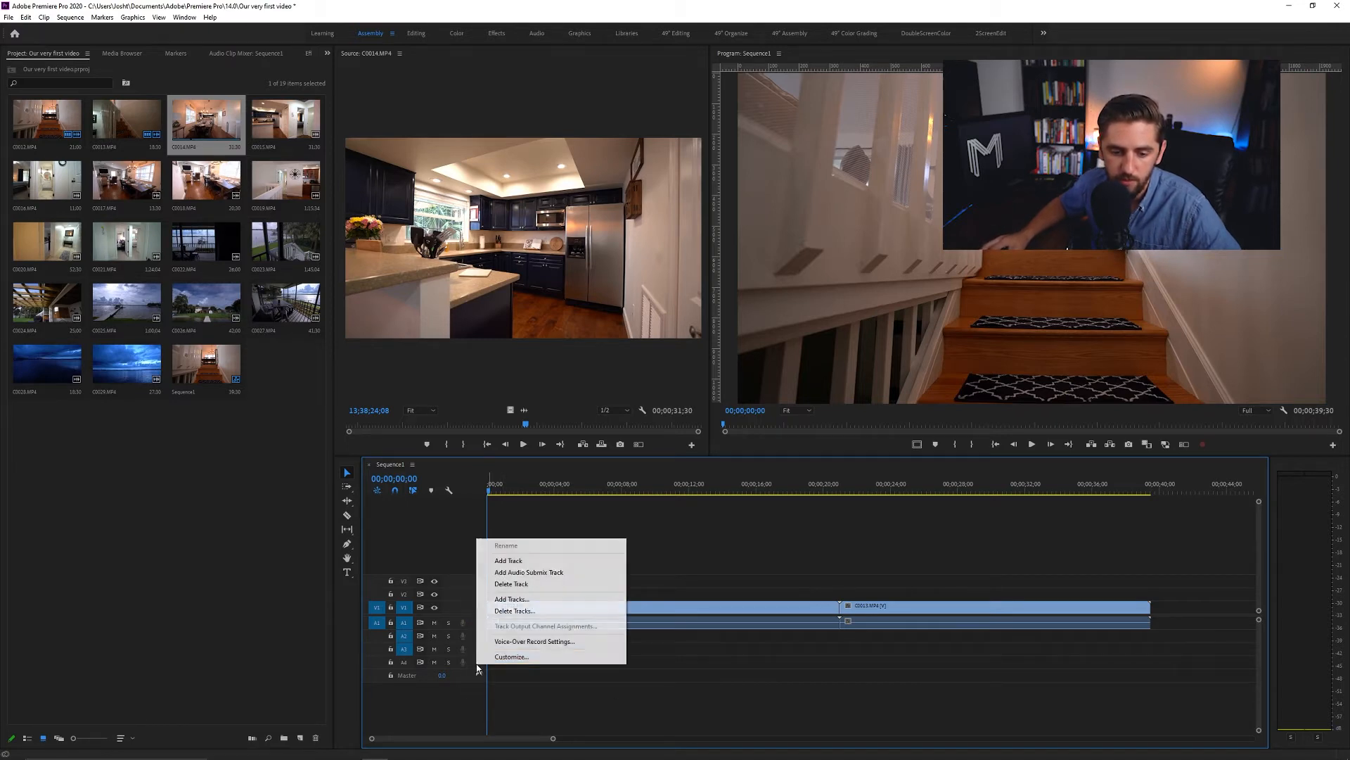
pyautogui.click(524, 583)
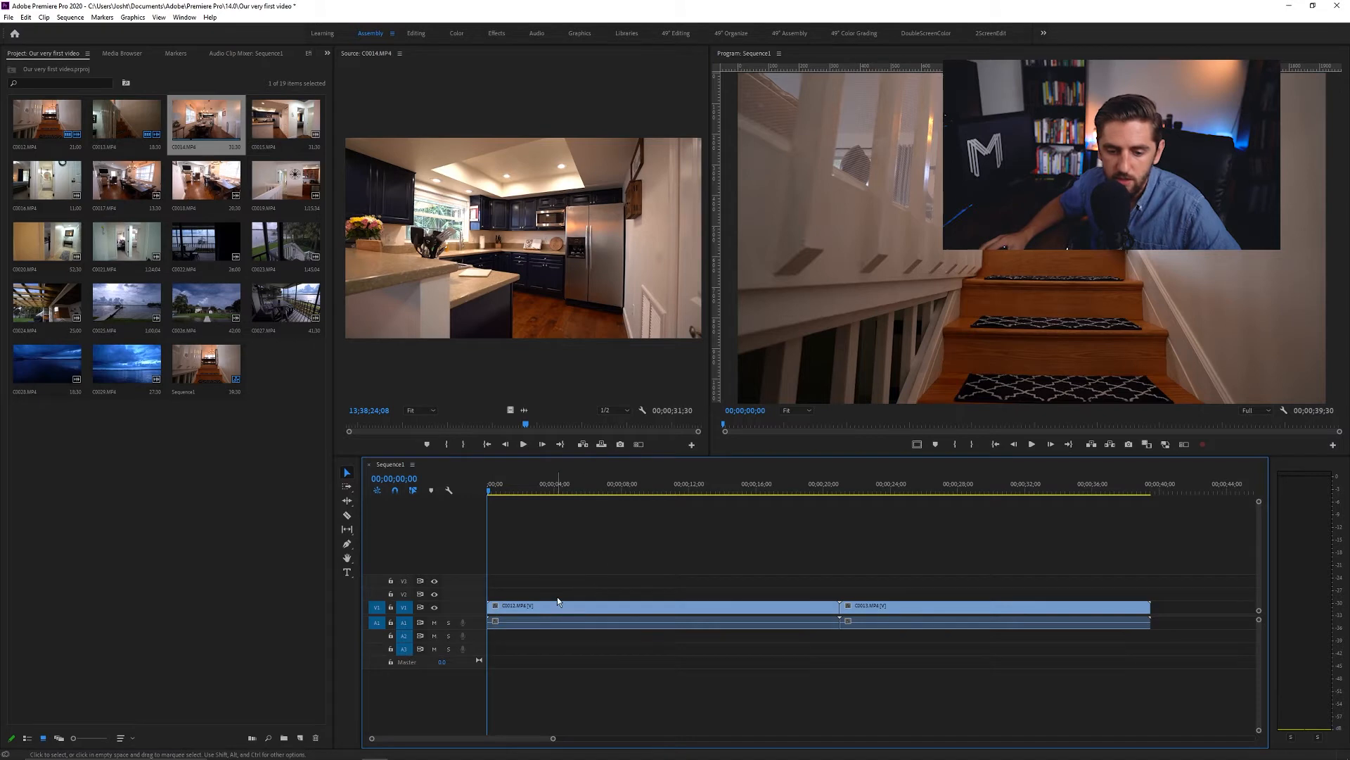
# - Expand the Audio 1 and Video 1 tracks and increase their height to show waveforms and thumbnails
pyautogui.click(548, 605)
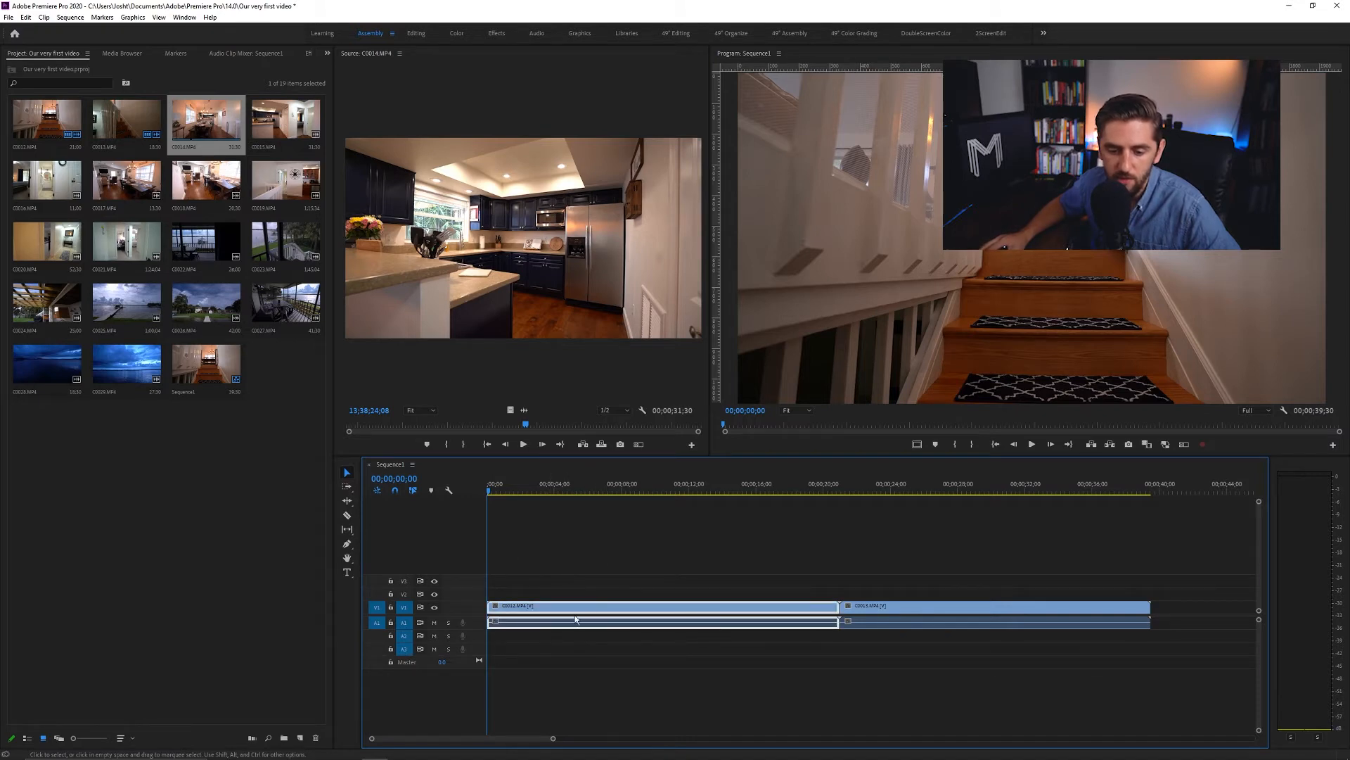
pyautogui.doubleClick(474, 627)
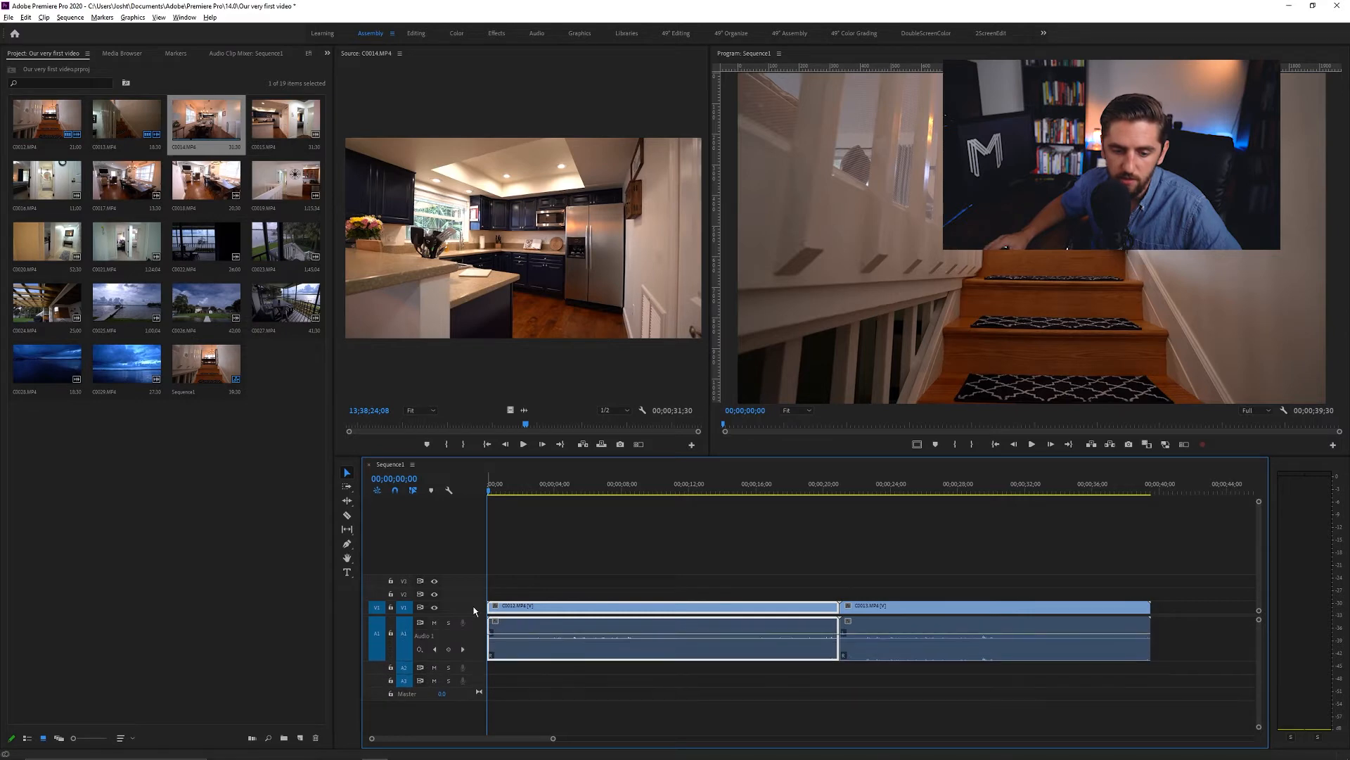
pyautogui.doubleClick(474, 611)
pyautogui.scroll(3, 474, 608)
pyautogui.scroll(1, 478, 629)
pyautogui.scroll(2, 473, 592)
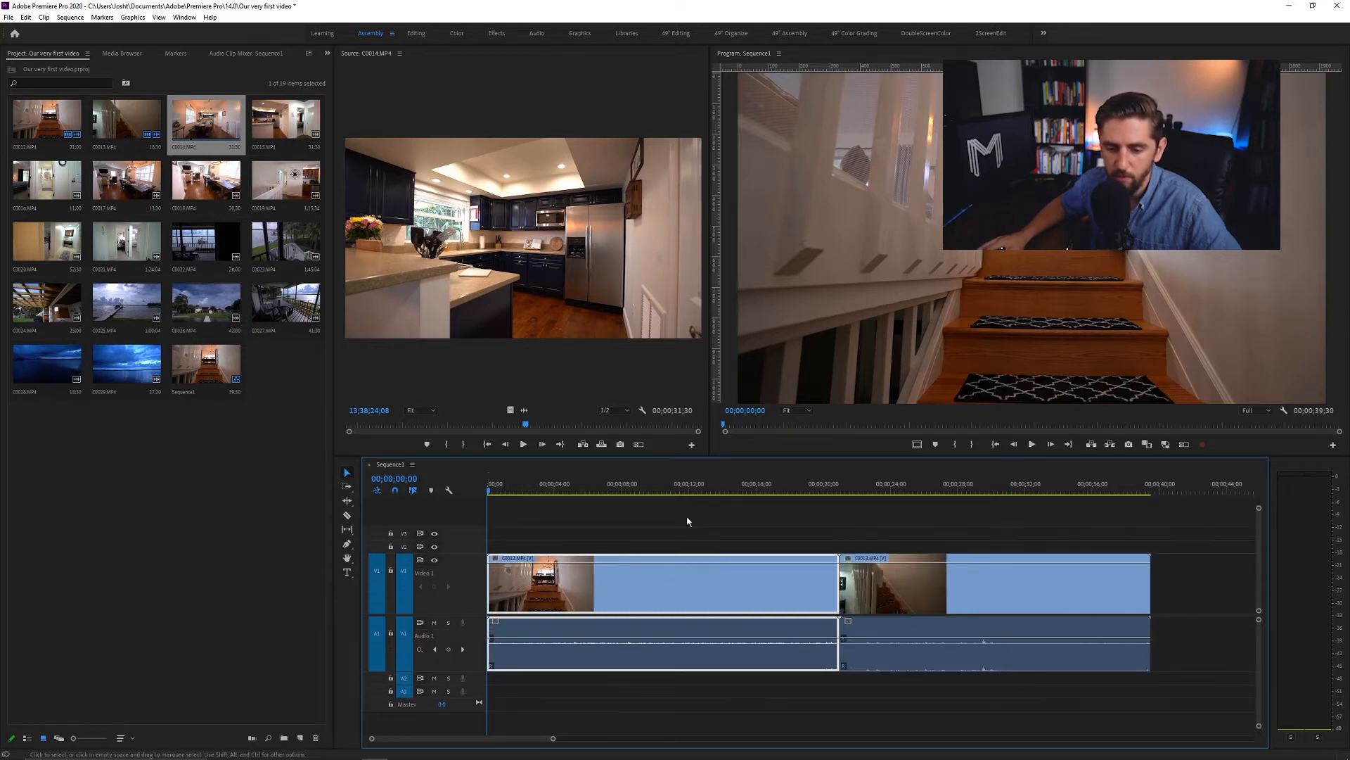
# - Split clip C0012.MP4 on the timeline at 00;00;03;35 with the Razor tool
pyautogui.moveTo(436, 743)
pyautogui.mouseDown()
pyautogui.moveTo(476, 739)
pyautogui.moveTo(427, 743)
pyautogui.mouseUp()
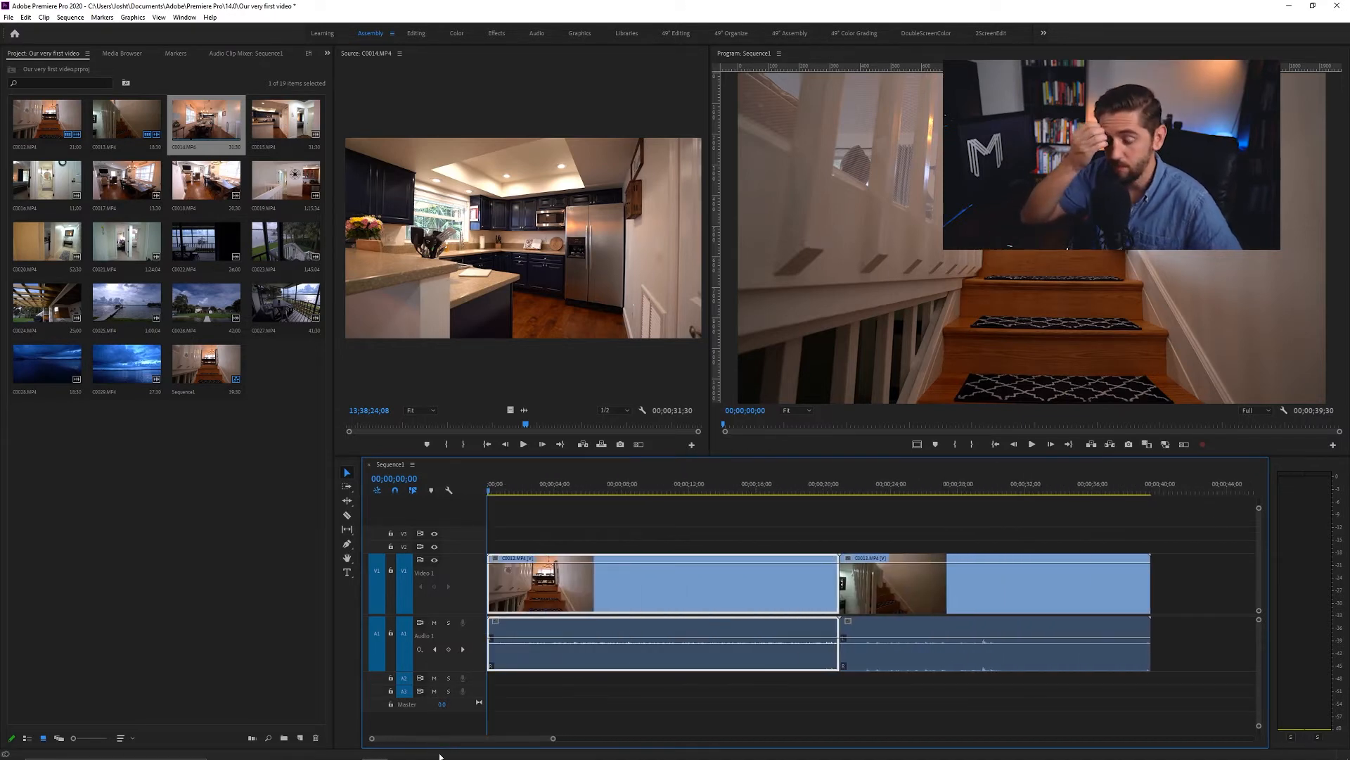
pyautogui.moveTo(549, 744); pyautogui.dragTo(727, 735)
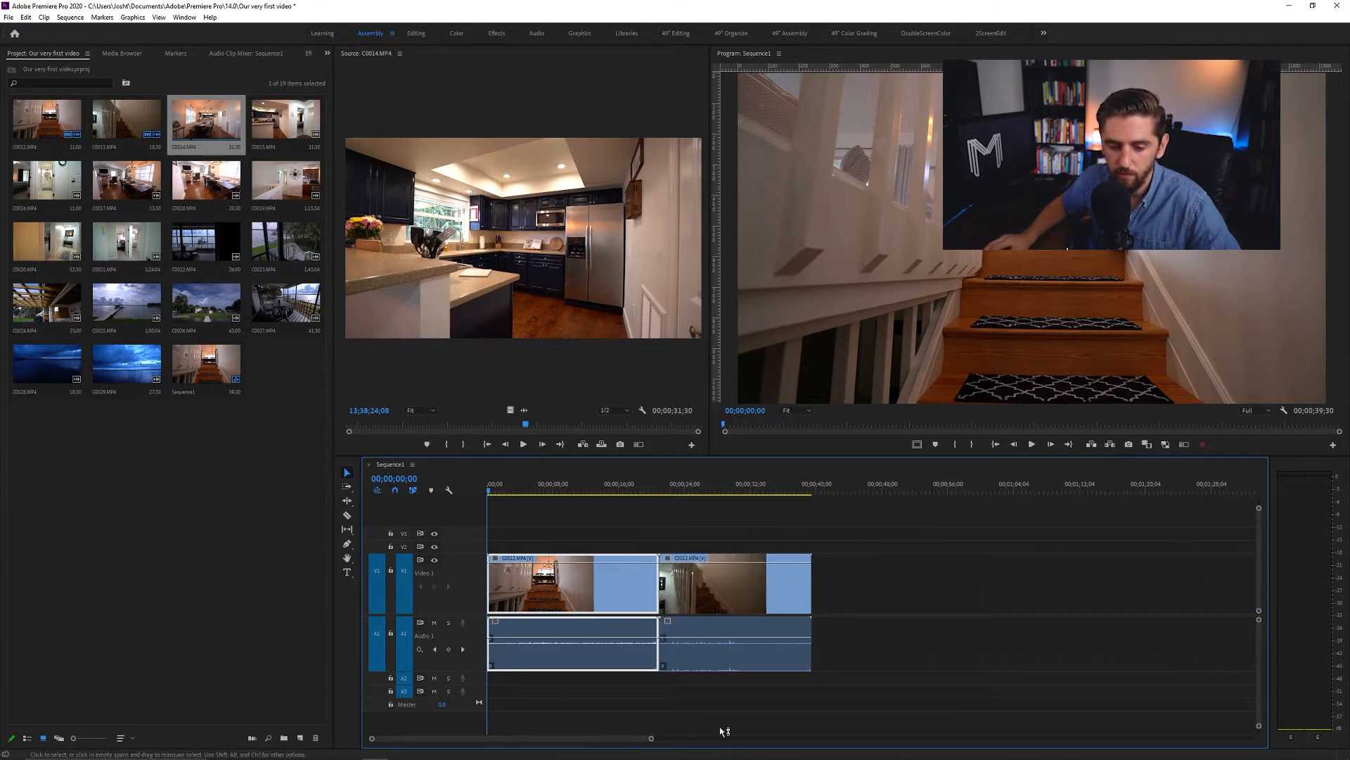
pyautogui.click(502, 492)
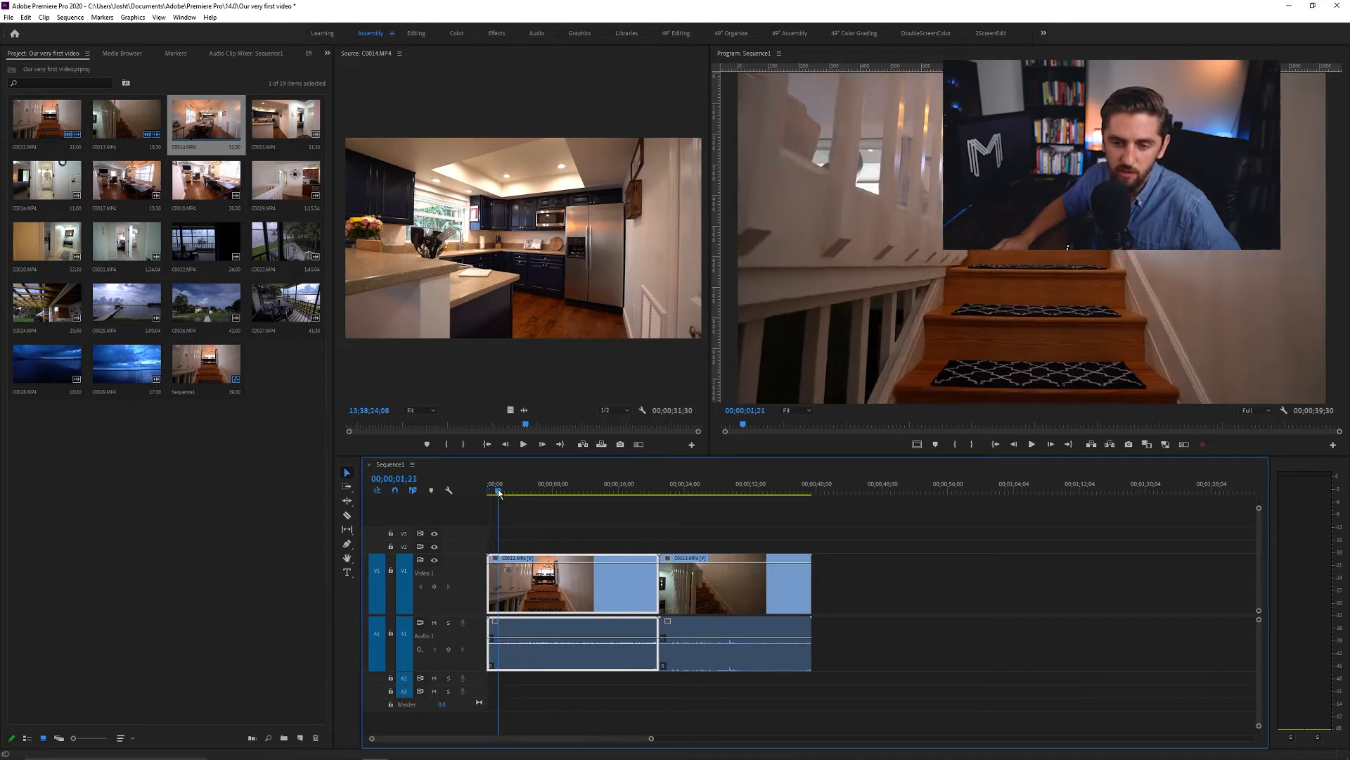
pyautogui.moveTo(503, 492)
pyautogui.mouseDown()
pyautogui.moveTo(539, 496)
pyautogui.moveTo(518, 494)
pyautogui.mouseUp()
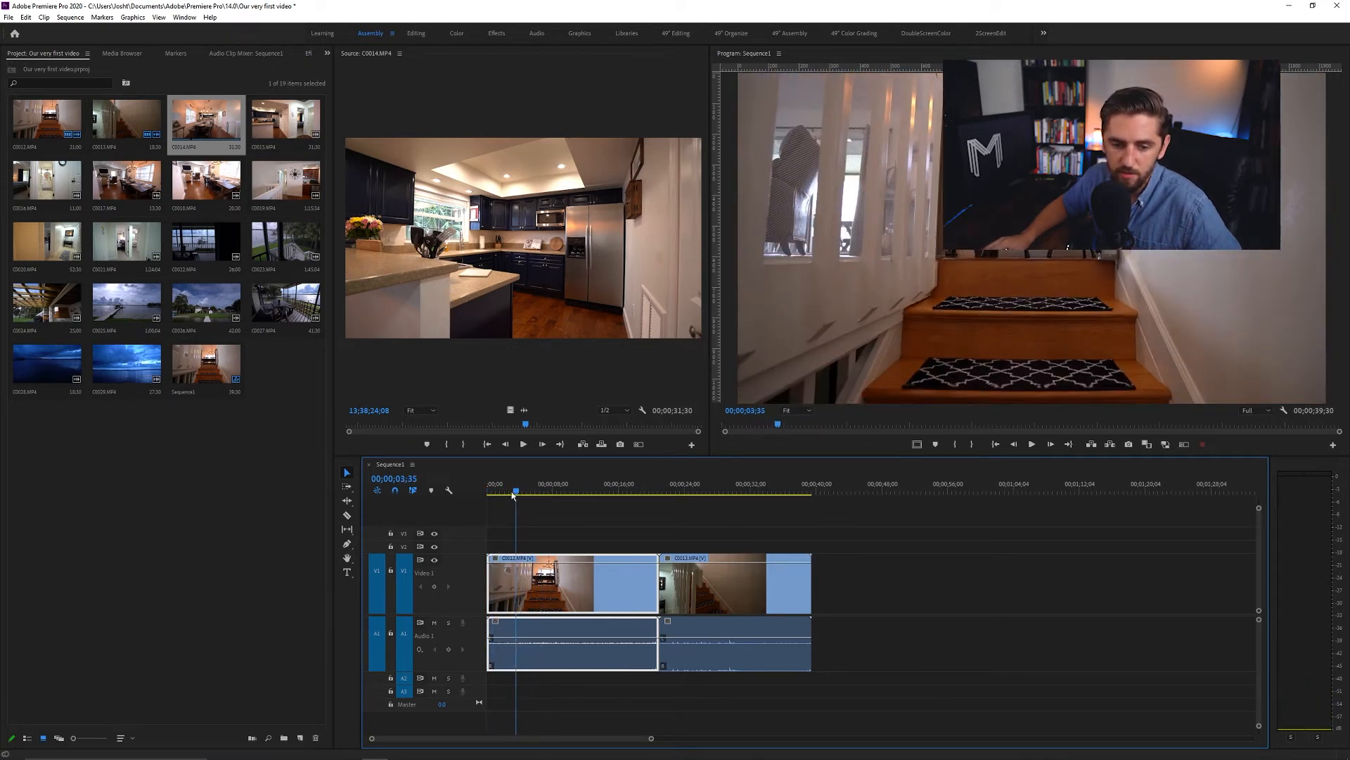
pyautogui.click(346, 517)
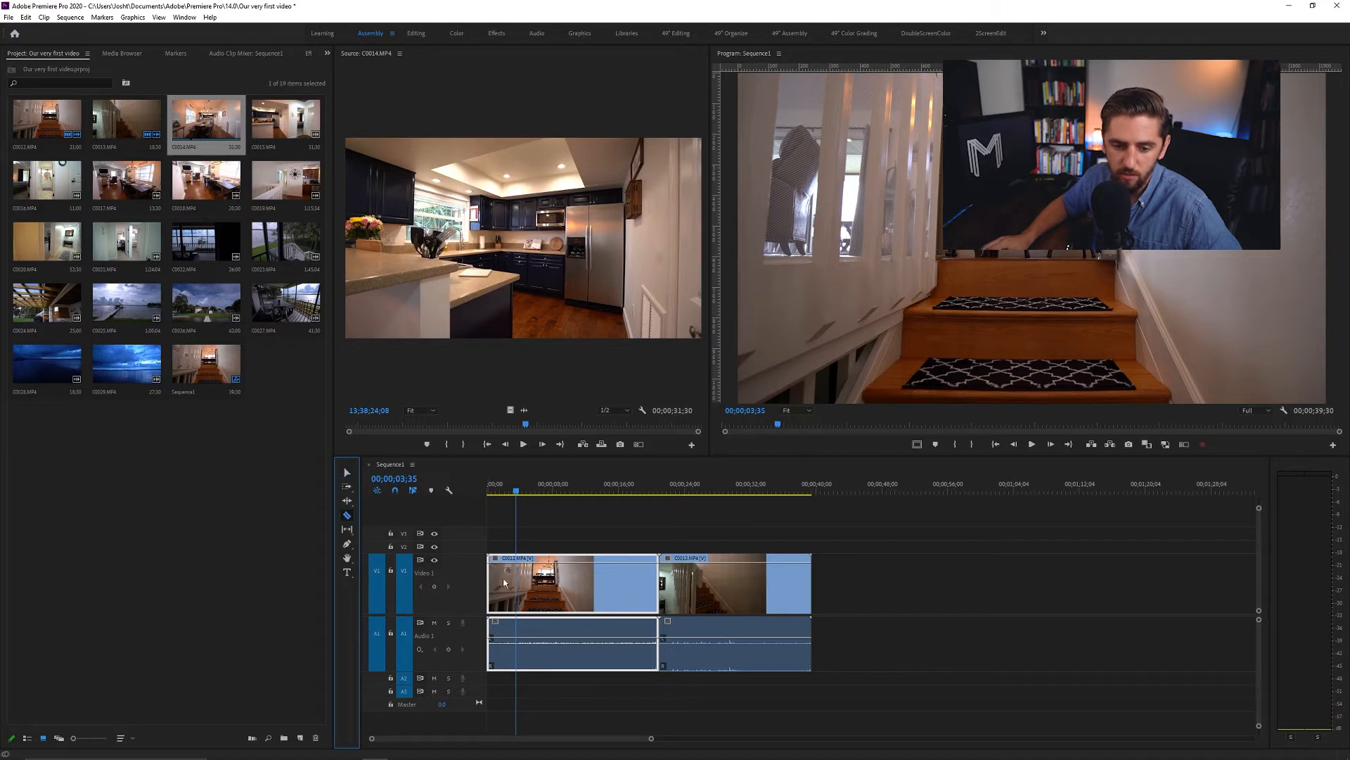
pyautogui.click(518, 583)
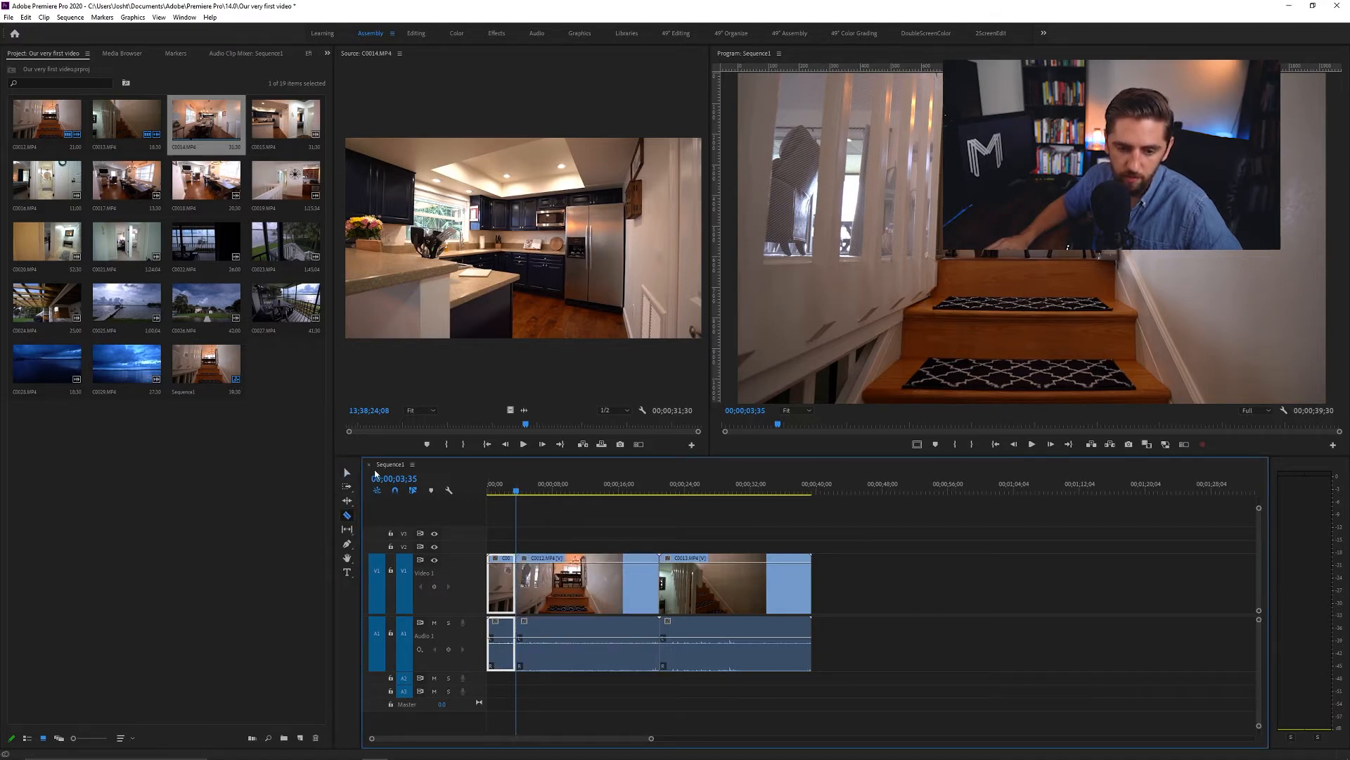
# - Clear the short opening piece of C0012.MP4 and ripple delete the gap at the sequence start
pyautogui.click(346, 475)
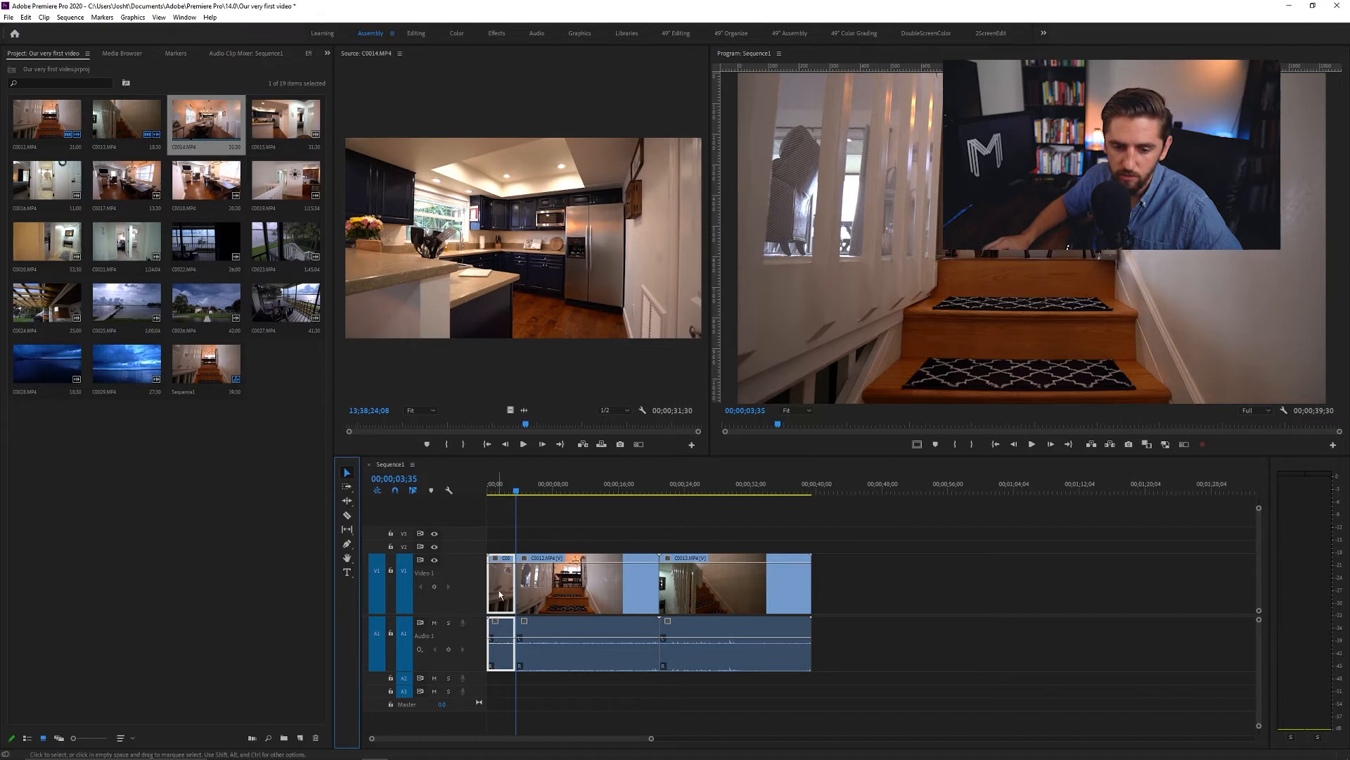
pyautogui.rightClick(500, 593)
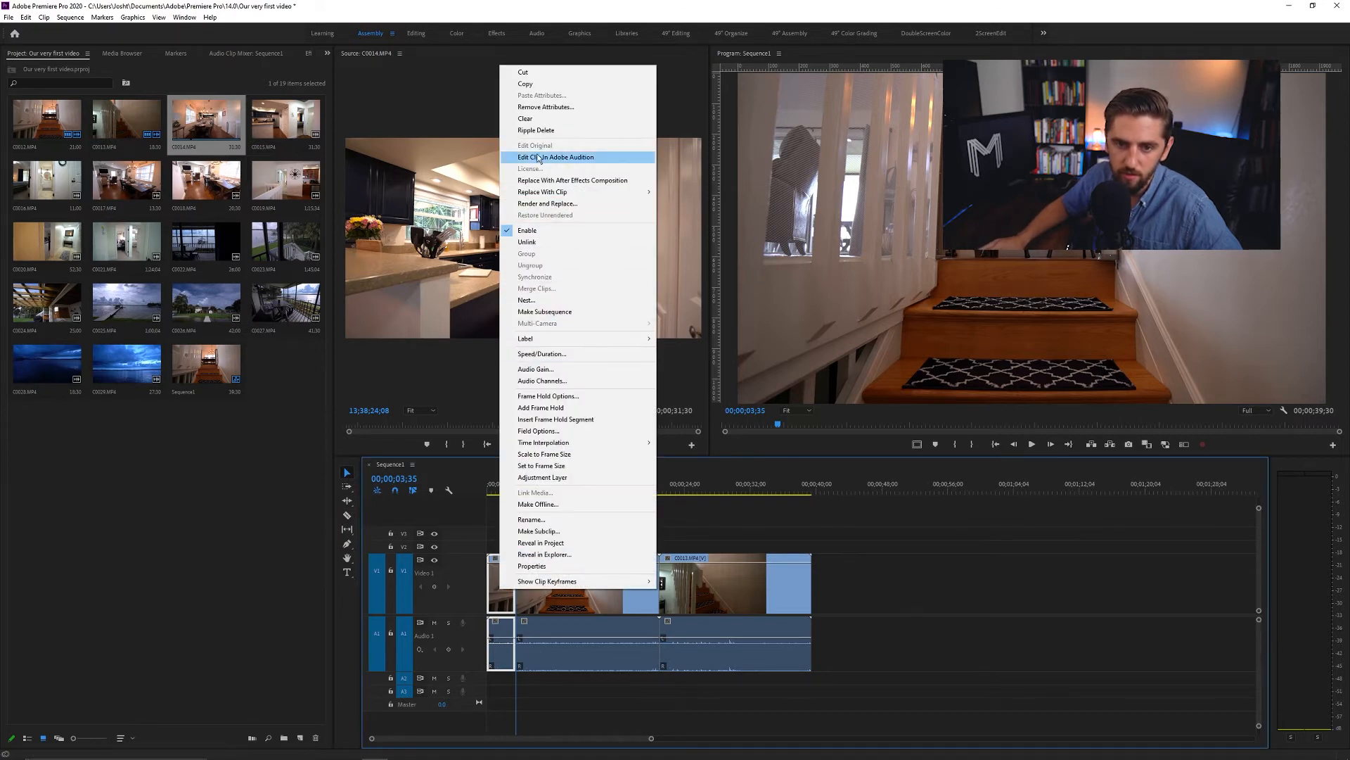
pyautogui.click(530, 121)
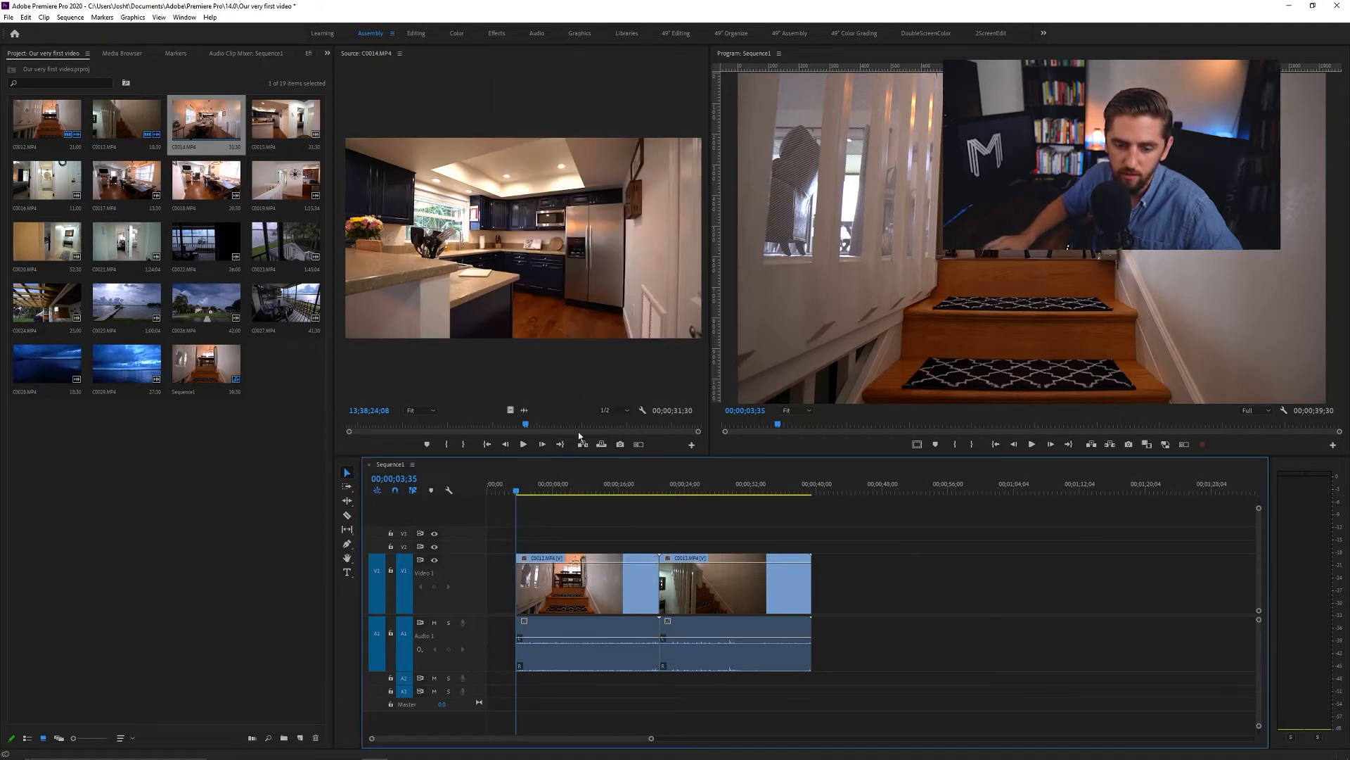
pyautogui.moveTo(560, 586); pyautogui.dragTo(534, 586)
pyautogui.rightClick(502, 578)
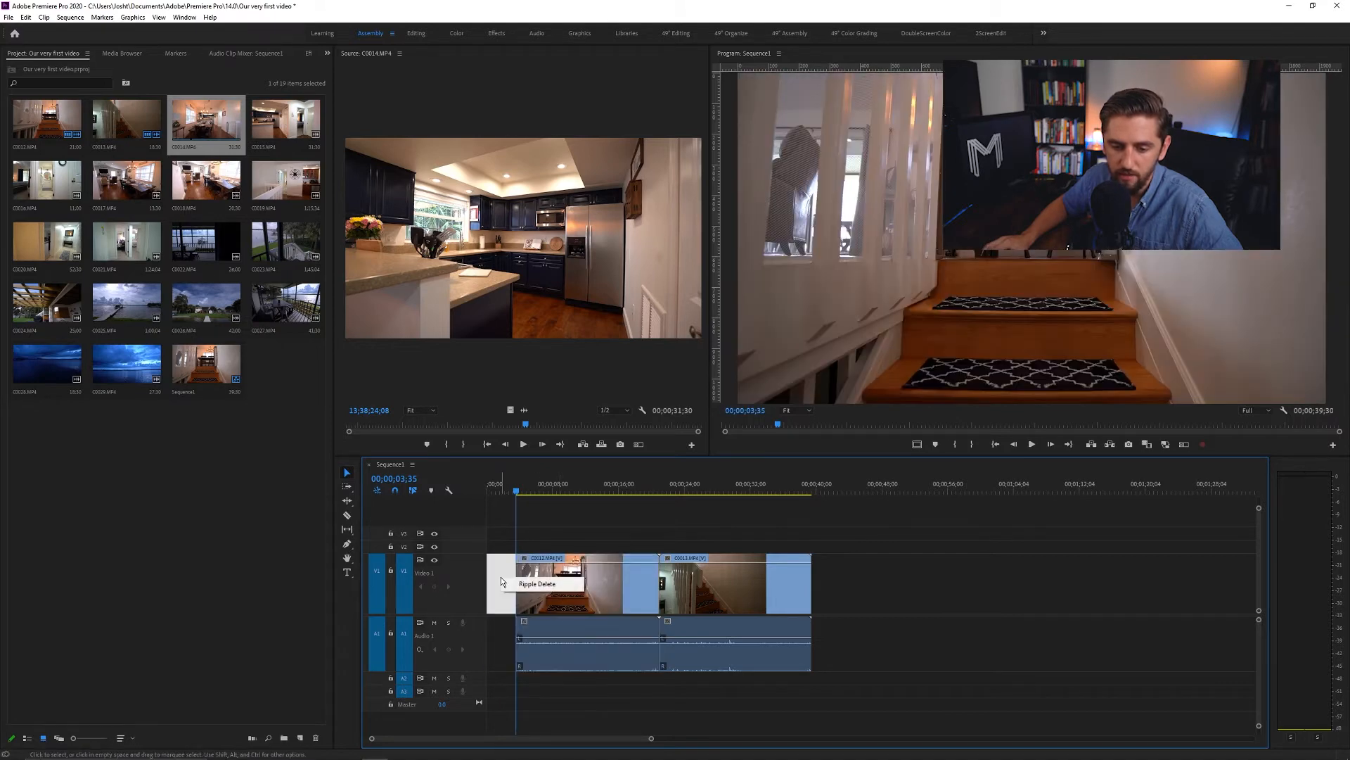
pyautogui.click(536, 584)
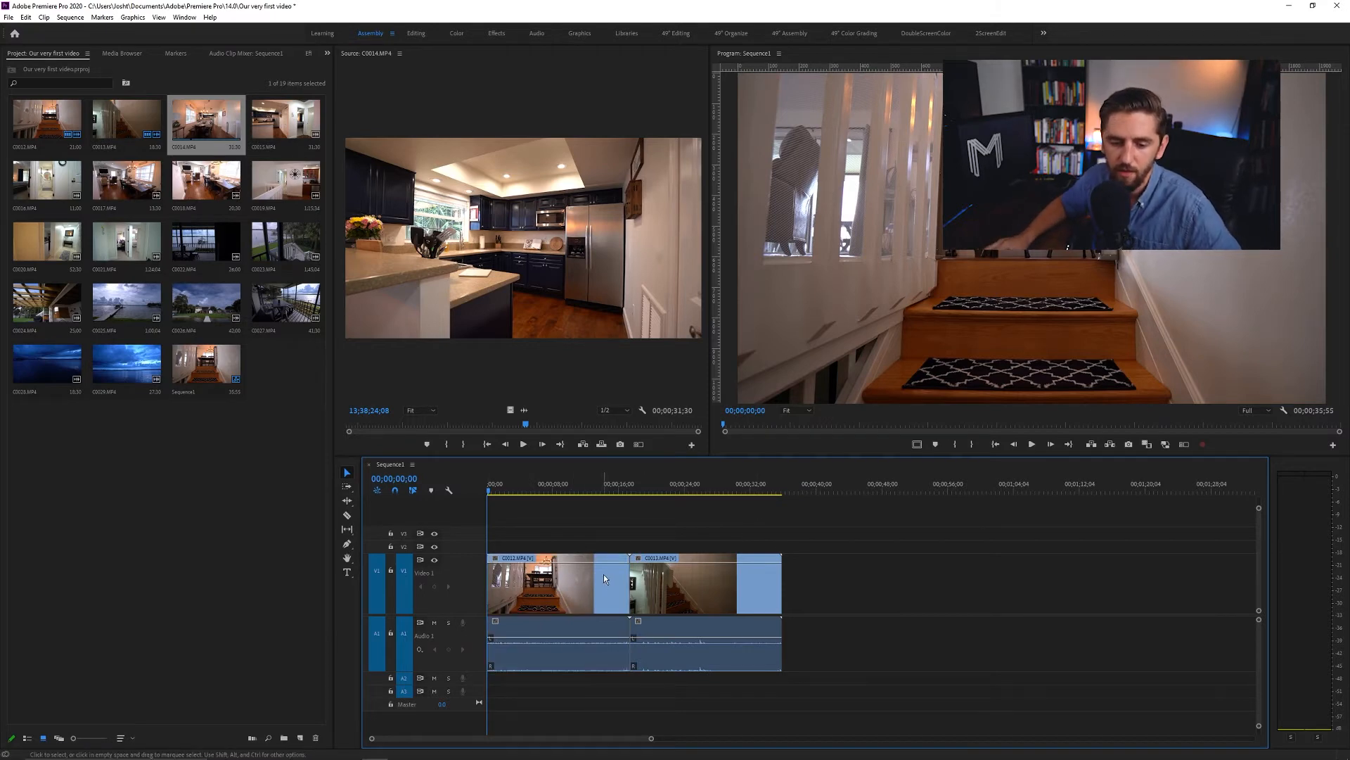
# - Trim the end of C0012.MP4 on the timeline to 00;00;11;40 and close the gap before the second clip
pyautogui.moveTo(489, 491); pyautogui.dragTo(584, 499)
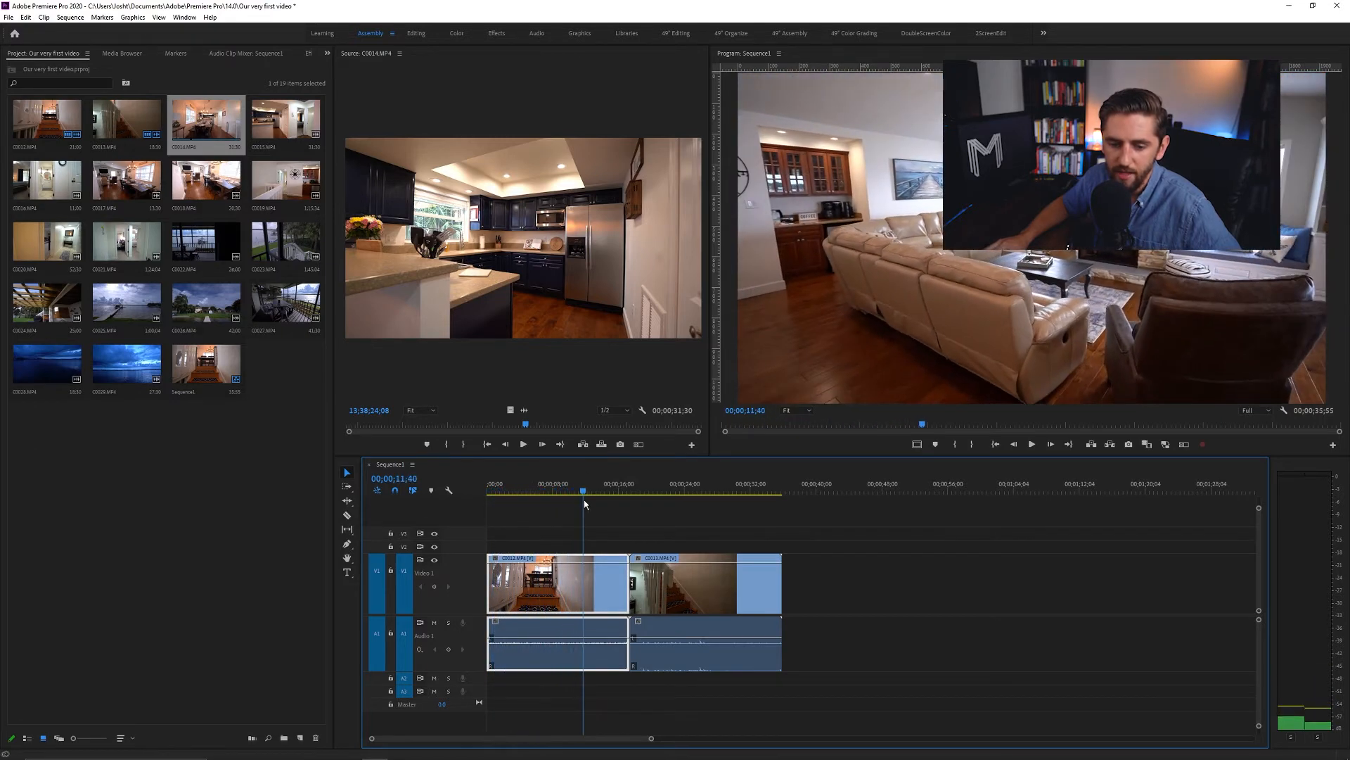
pyautogui.click(625, 595)
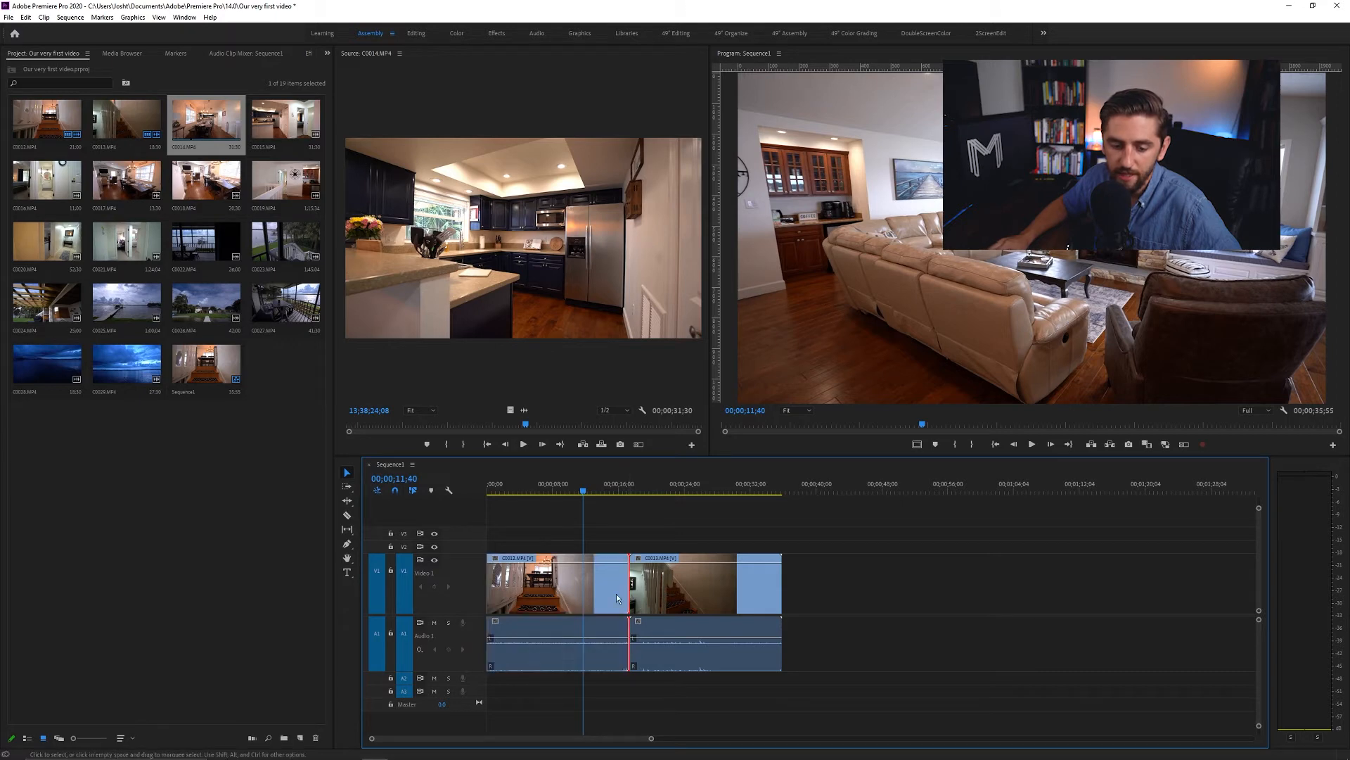
pyautogui.click(347, 516)
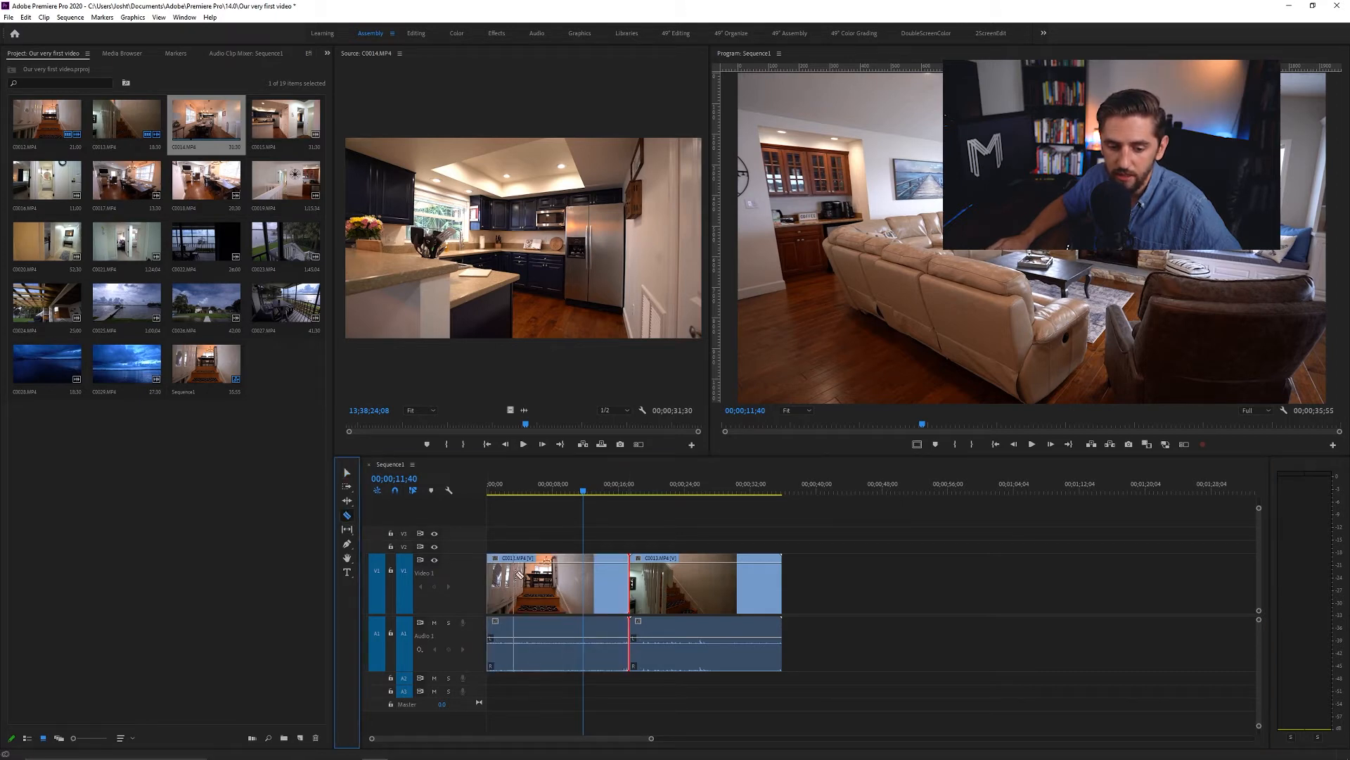
pyautogui.click(349, 474)
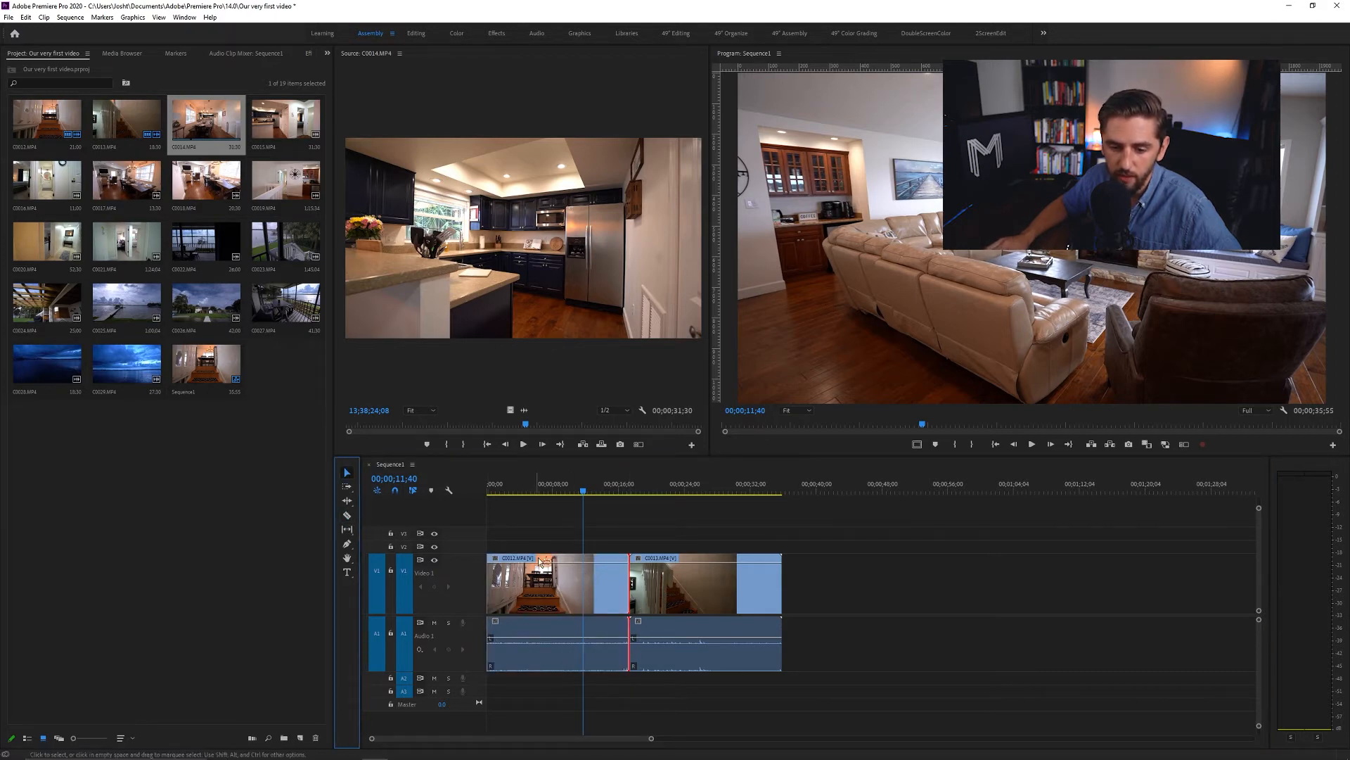
pyautogui.click(626, 578)
pyautogui.moveTo(626, 578)
pyautogui.mouseDown()
pyautogui.moveTo(578, 579)
pyautogui.moveTo(643, 592)
pyautogui.moveTo(610, 592)
pyautogui.mouseUp()
# - Replace C0013.MP4 on the timeline with C0014.MP4, placed directly after the first clip
pyautogui.moveTo(585, 495); pyautogui.dragTo(671, 499)
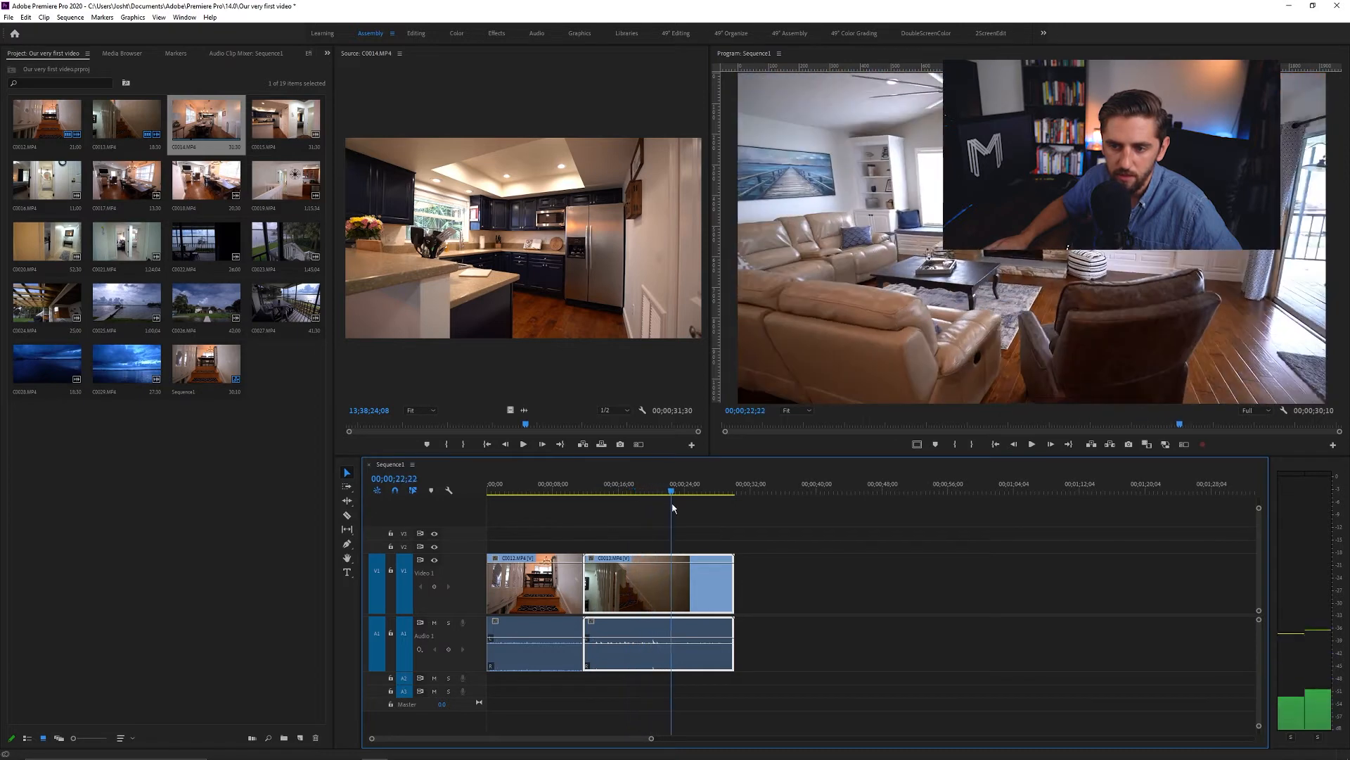
pyautogui.moveTo(195, 121); pyautogui.dragTo(581, 575)
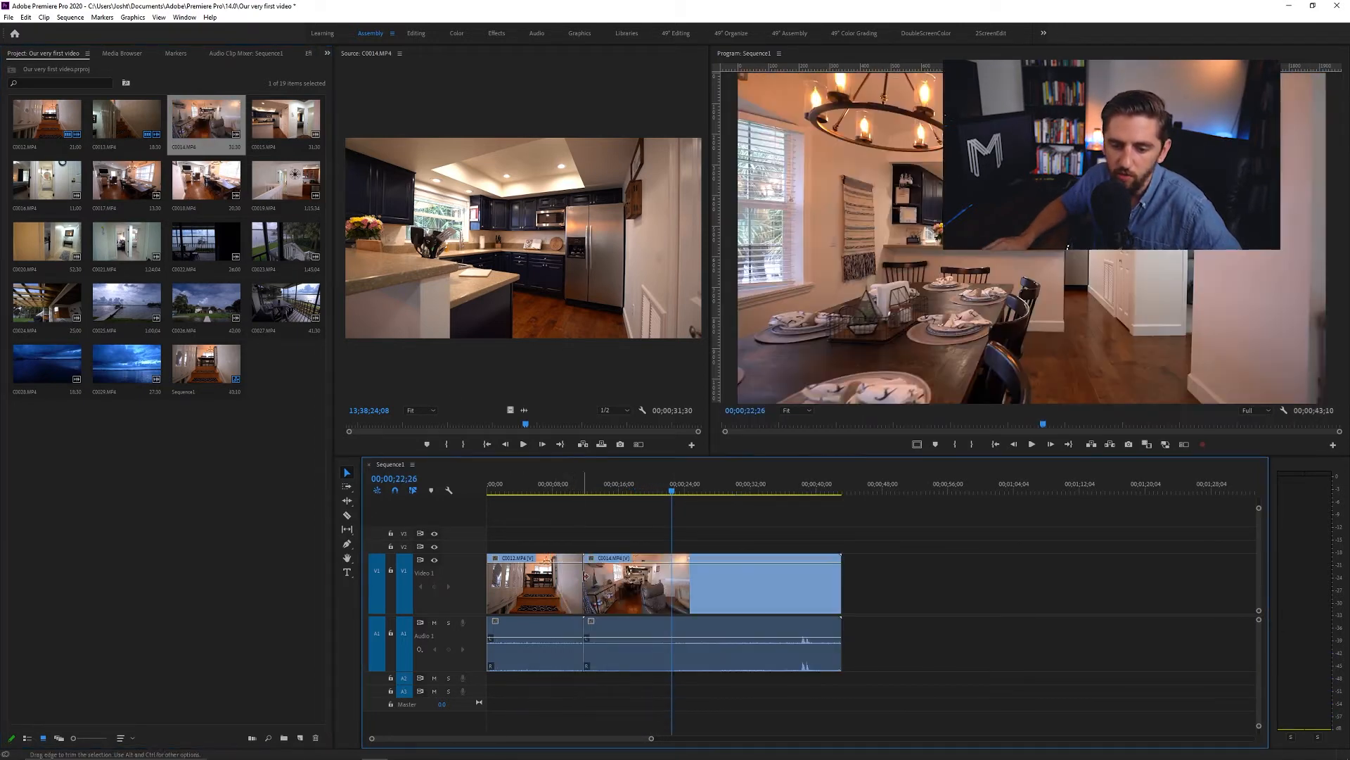
# - Ripple trim the start of C0014.MP4 to the frame at 00;00;21;16, and trim its end to 00;00;25;42
pyautogui.moveTo(589, 491); pyautogui.dragTo(661, 491)
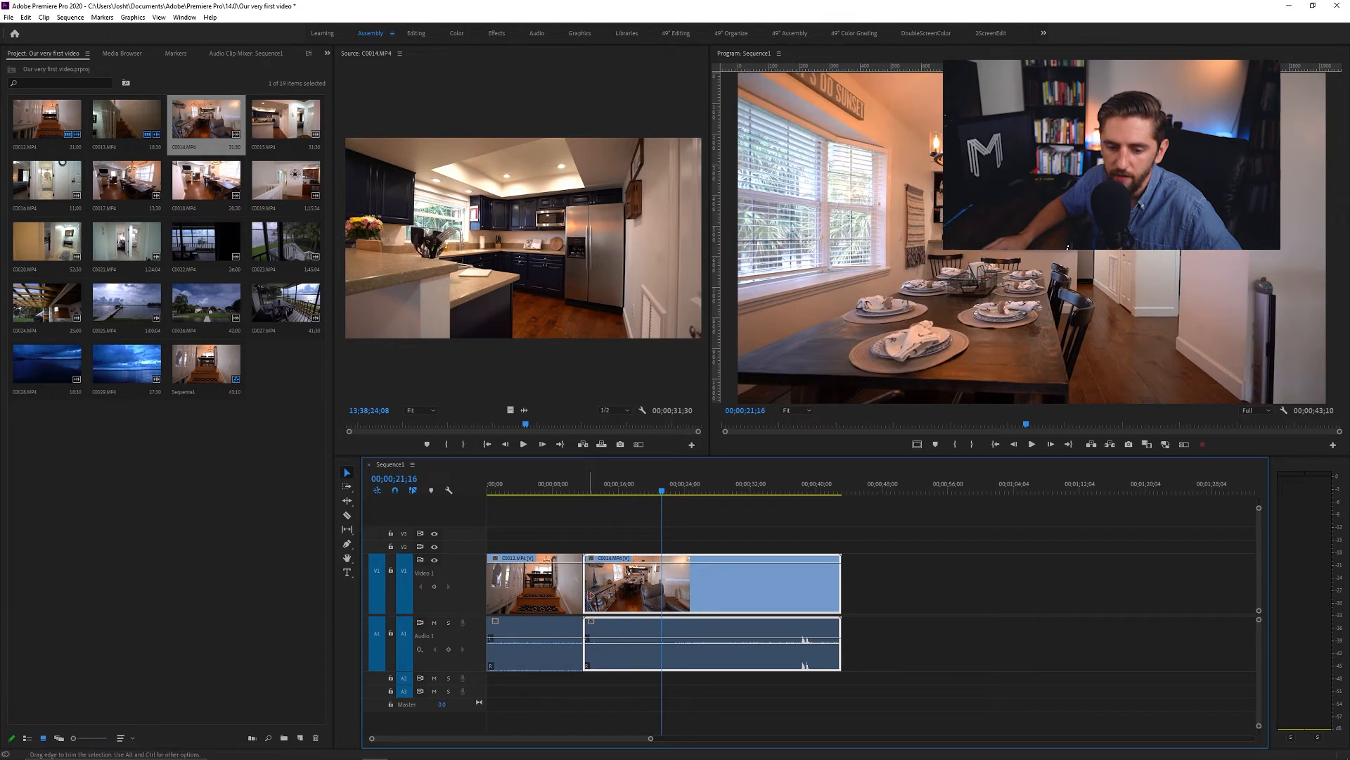
pyautogui.moveTo(585, 590); pyautogui.dragTo(625, 597)
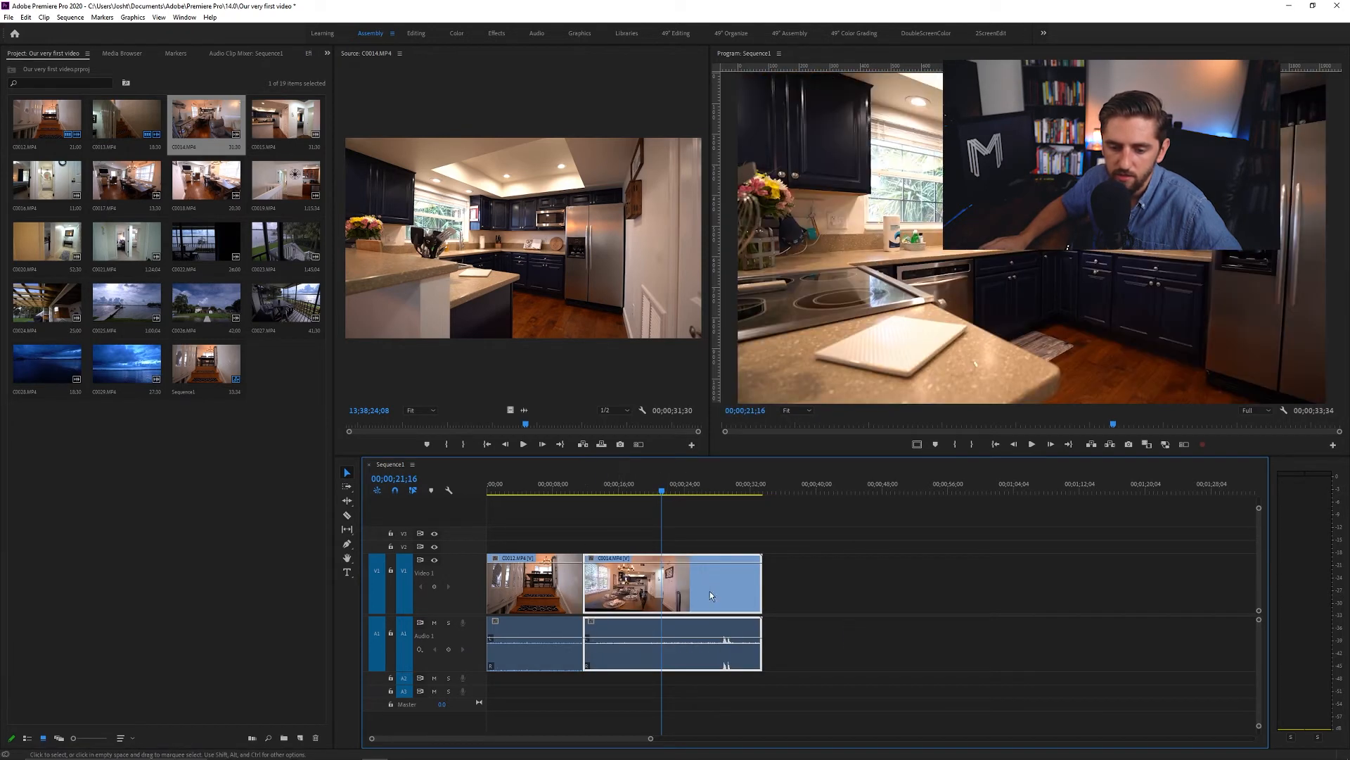
pyautogui.moveTo(585, 492); pyautogui.dragTo(699, 496)
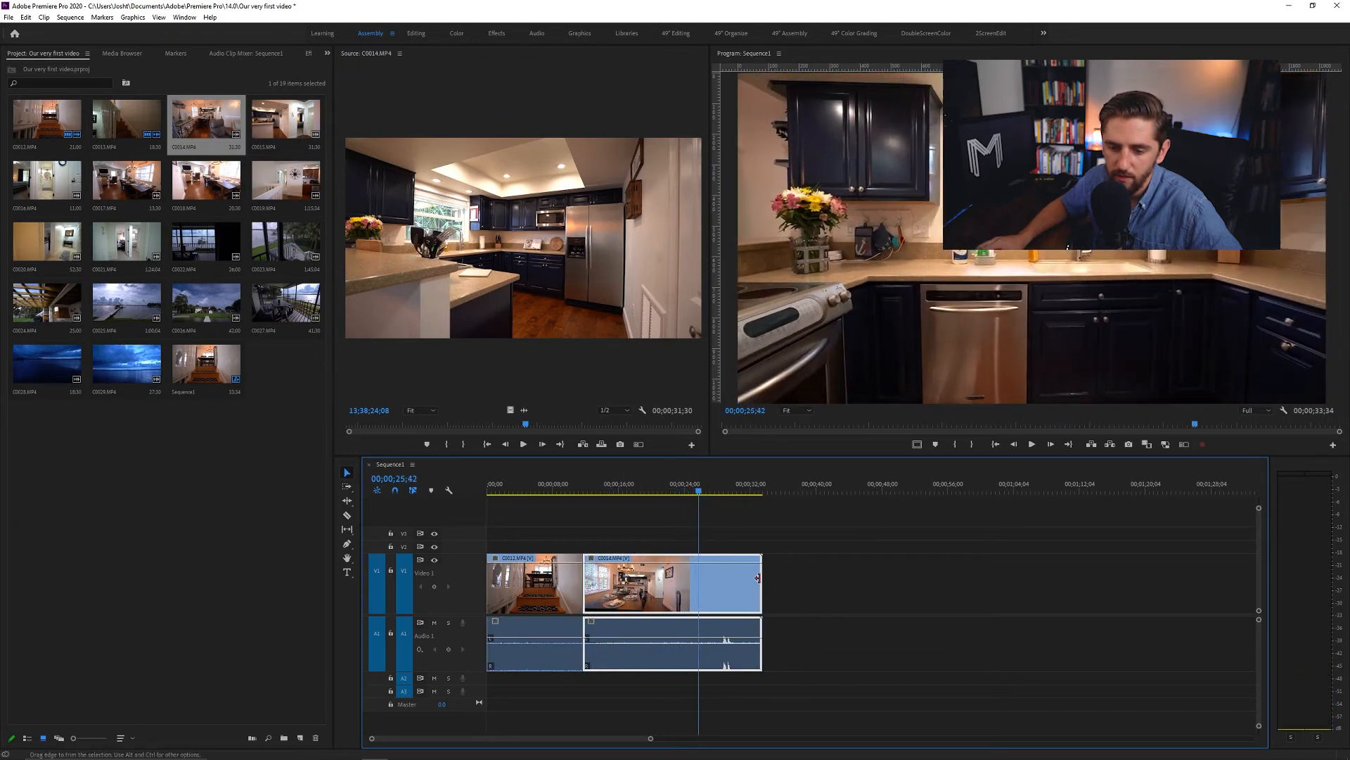
pyautogui.moveTo(757, 594); pyautogui.dragTo(699, 595)
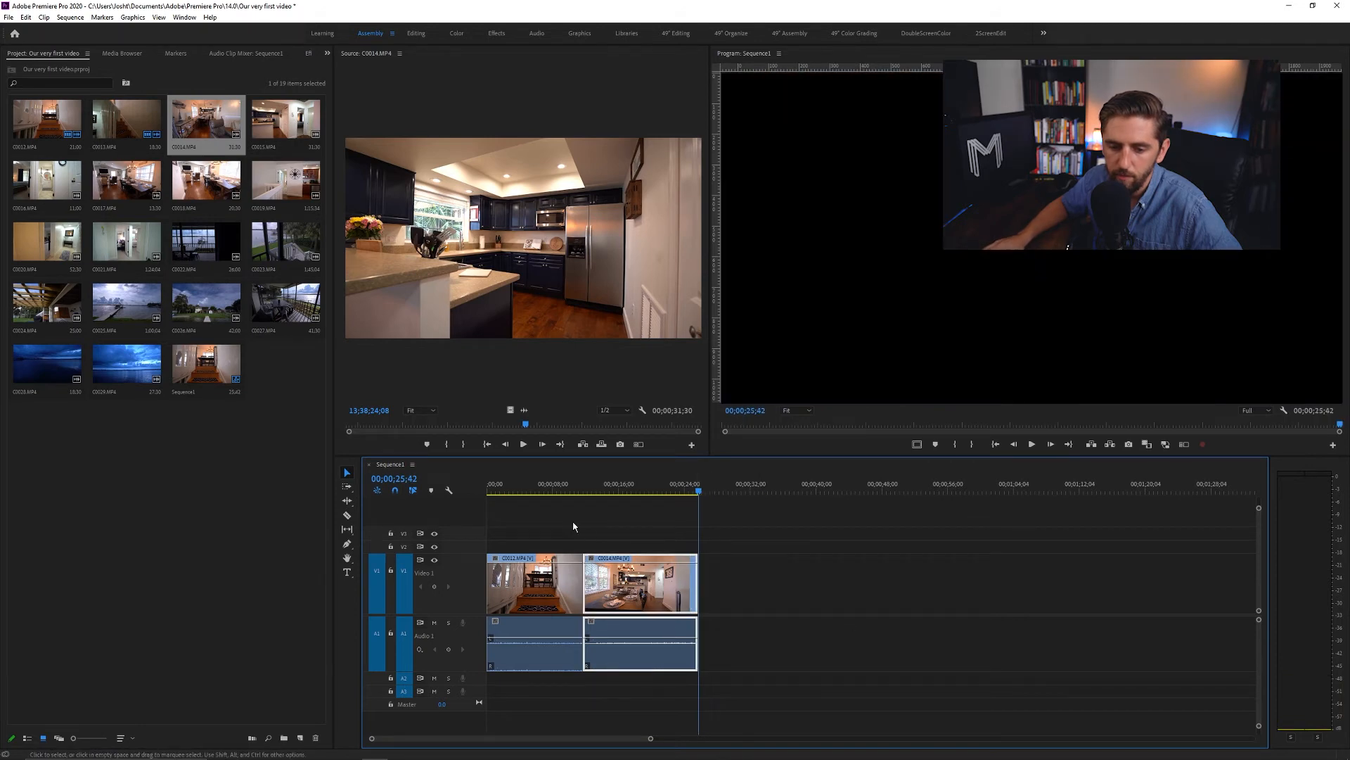
# - Play the sequence from the start to check the cut between C0012.MP4 and C0014.MP4
pyautogui.click(508, 490)
pyautogui.moveTo(507, 491); pyautogui.dragTo(473, 493)
pyautogui.press('space')
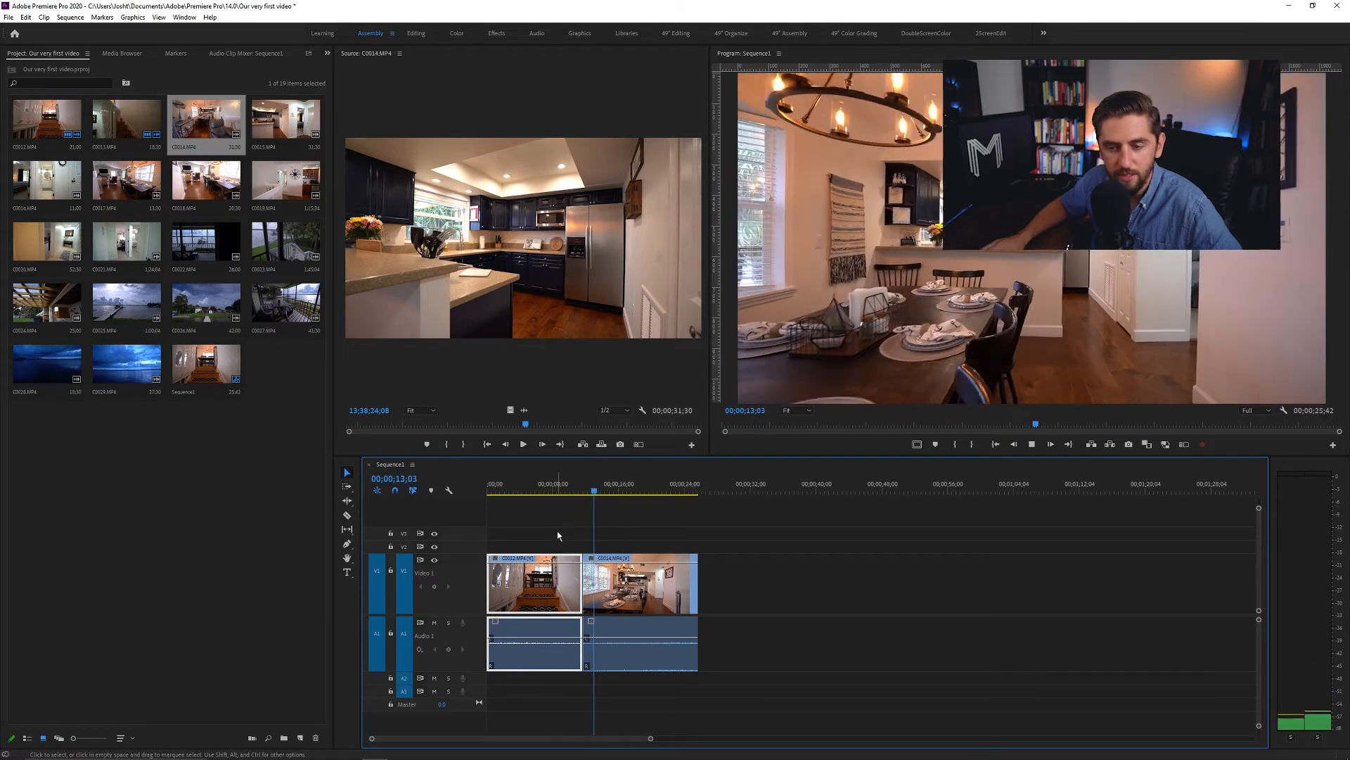
pyautogui.press('space')
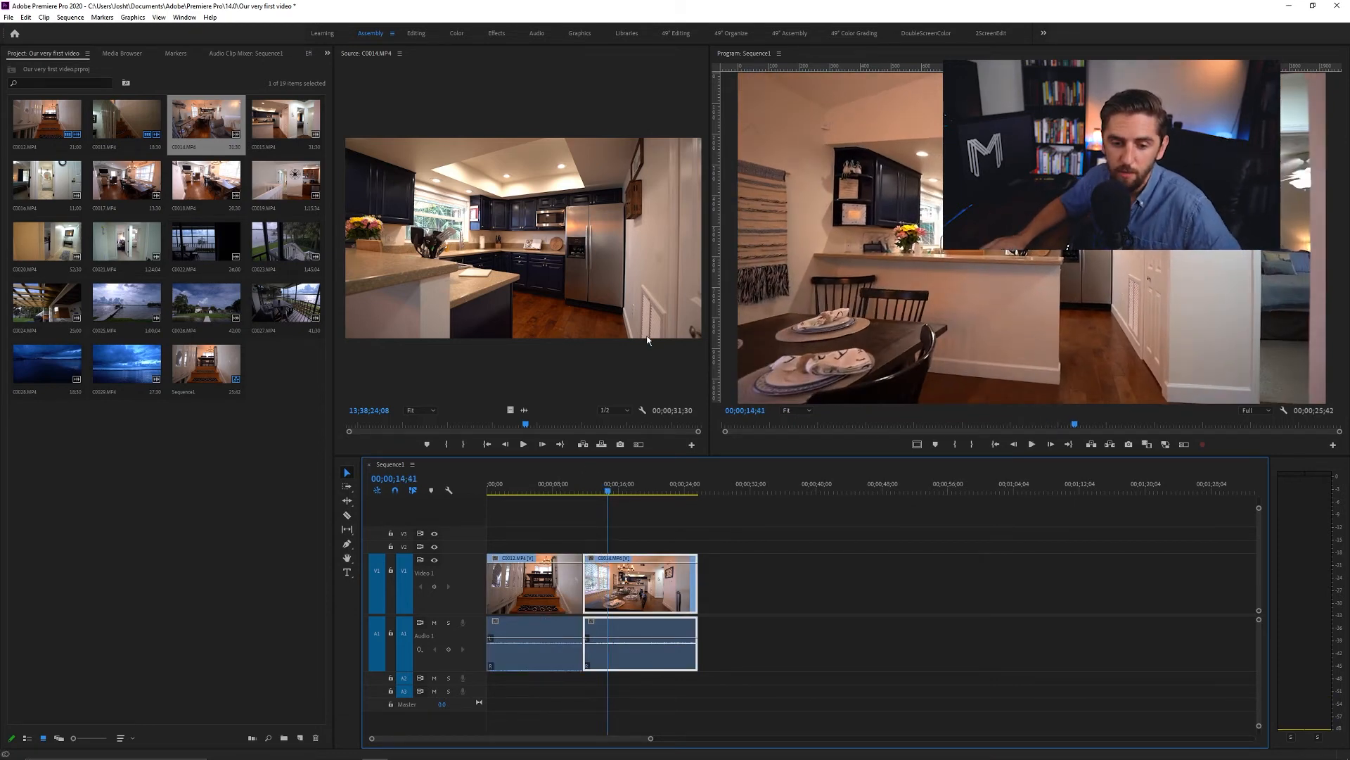
pyautogui.click(736, 570)
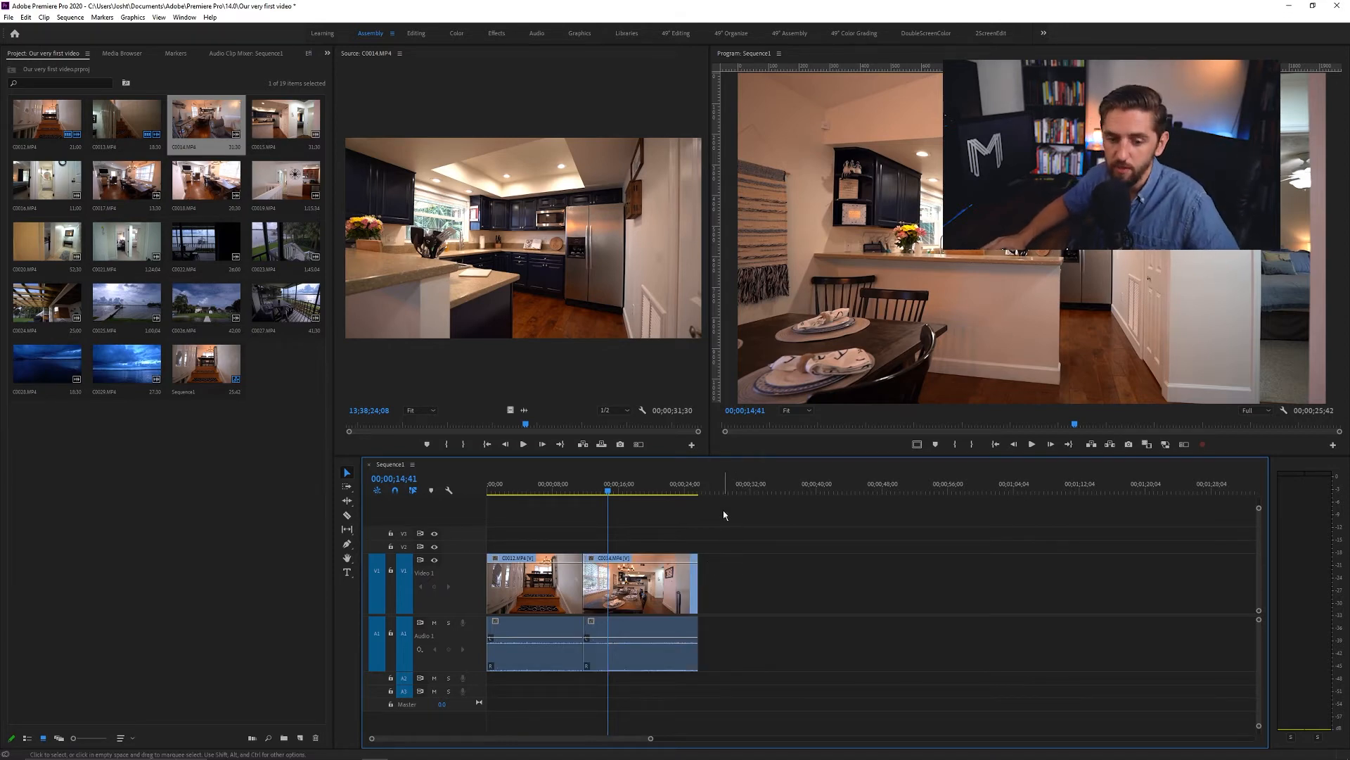
pyautogui.moveTo(610, 489)
pyautogui.mouseDown()
pyautogui.moveTo(663, 490)
pyautogui.moveTo(547, 502)
pyautogui.moveTo(599, 500)
pyautogui.mouseUp()
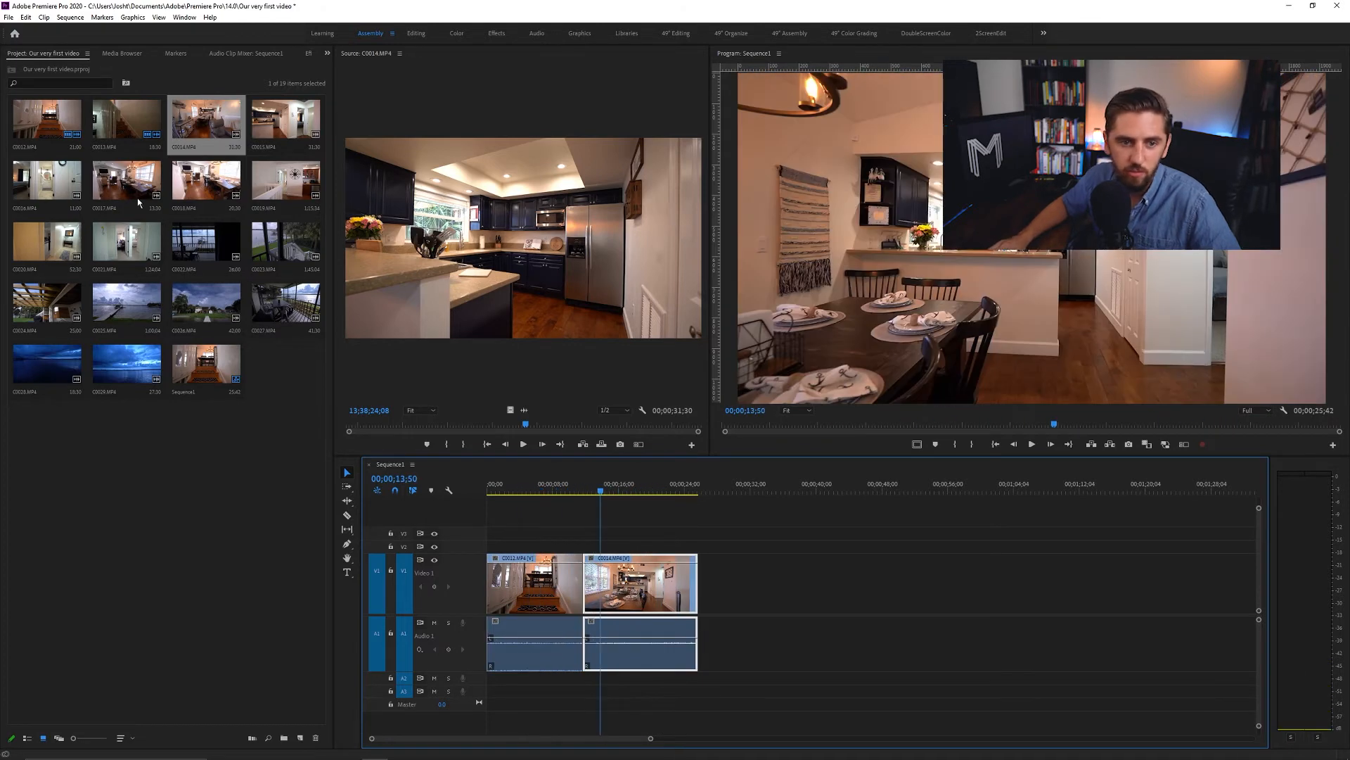
# - Mark C0016.MP4 from 13;39;13;56 to 13;39;16;26 in the Source monitor and add that range to the end of the sequence
pyautogui.doubleClick(59, 181)
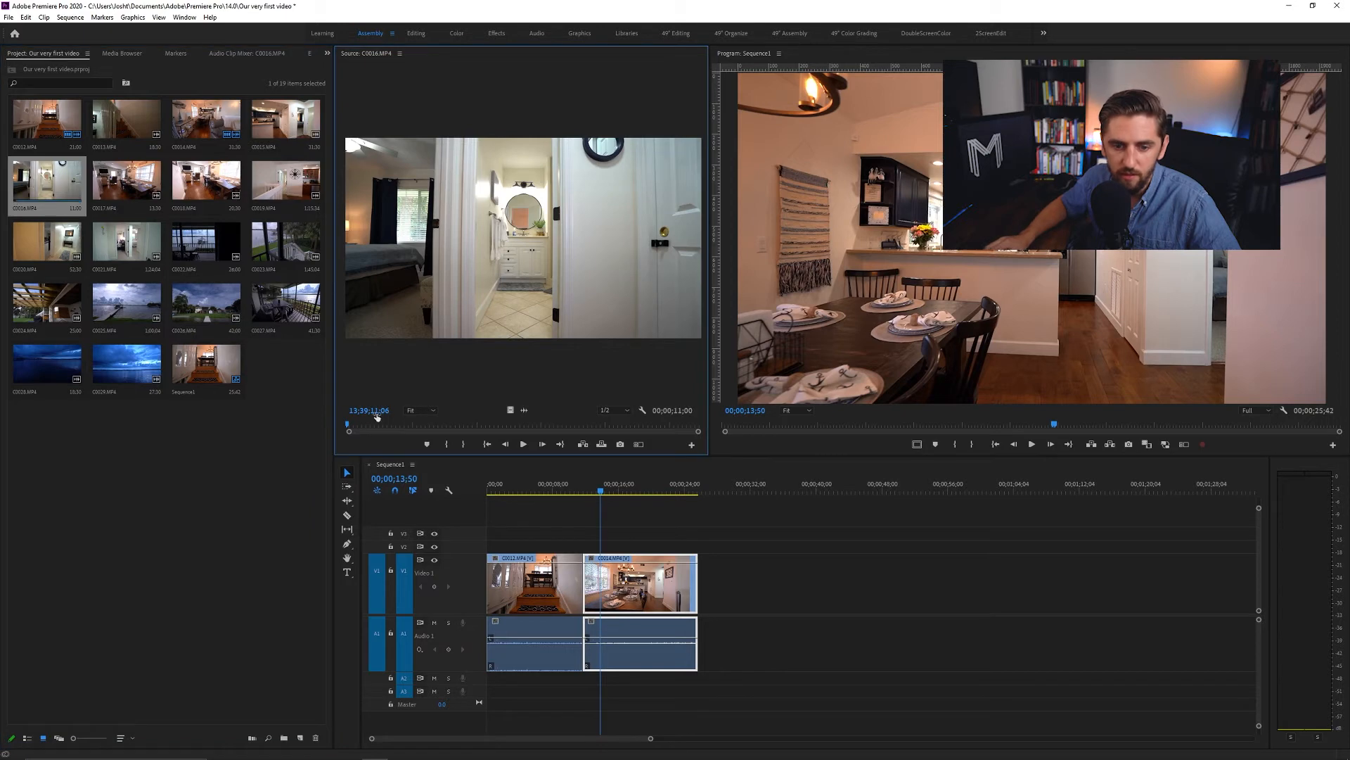
pyautogui.moveTo(354, 427); pyautogui.dragTo(436, 427)
pyautogui.press('i')
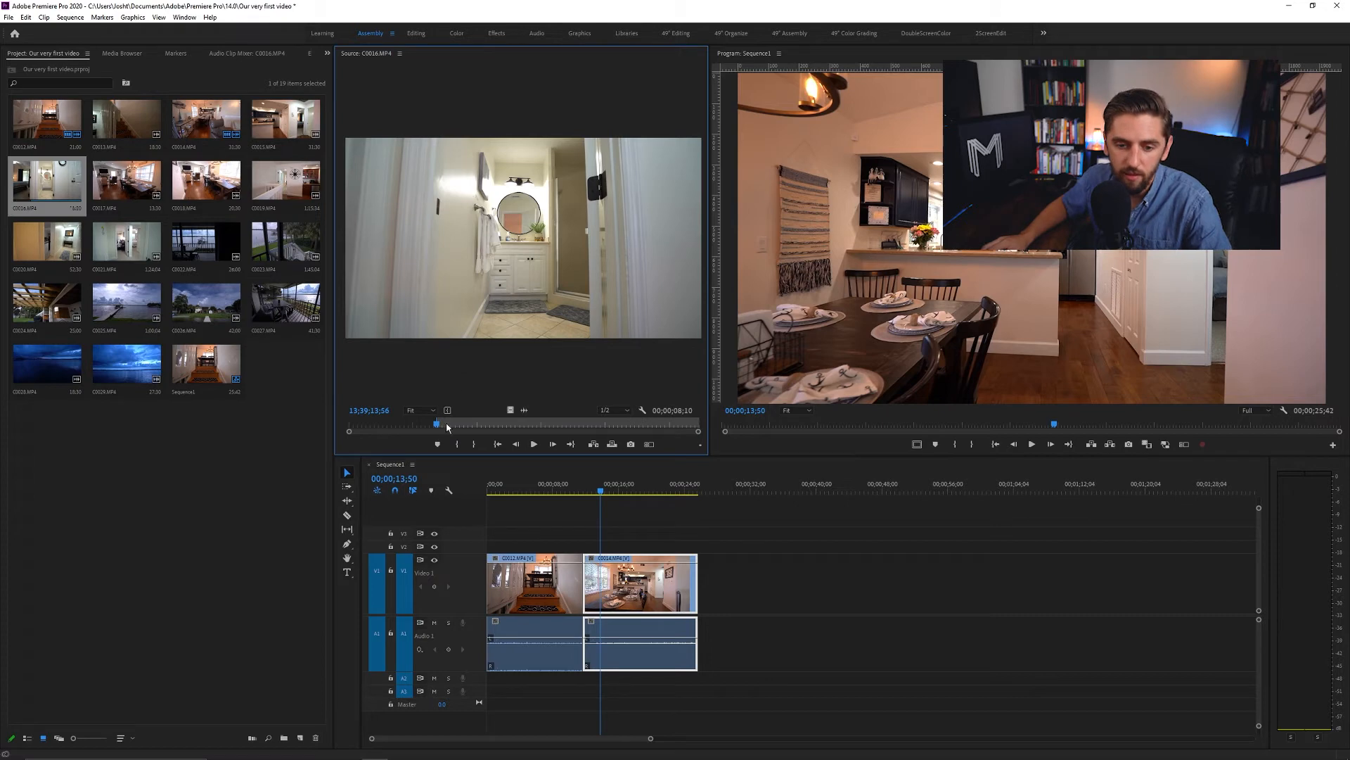
pyautogui.moveTo(437, 424); pyautogui.dragTo(520, 429)
pyautogui.press('o')
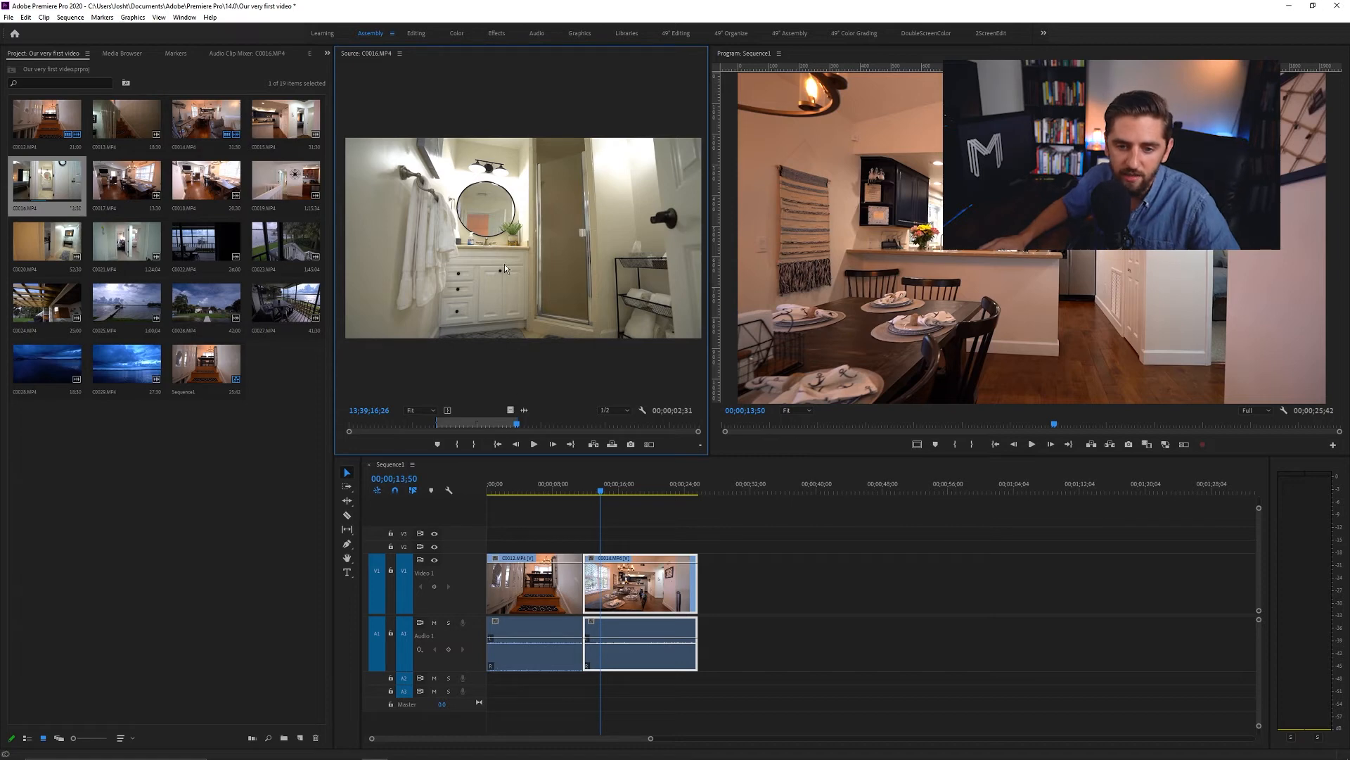
pyautogui.moveTo(605, 504); pyautogui.dragTo(714, 591)
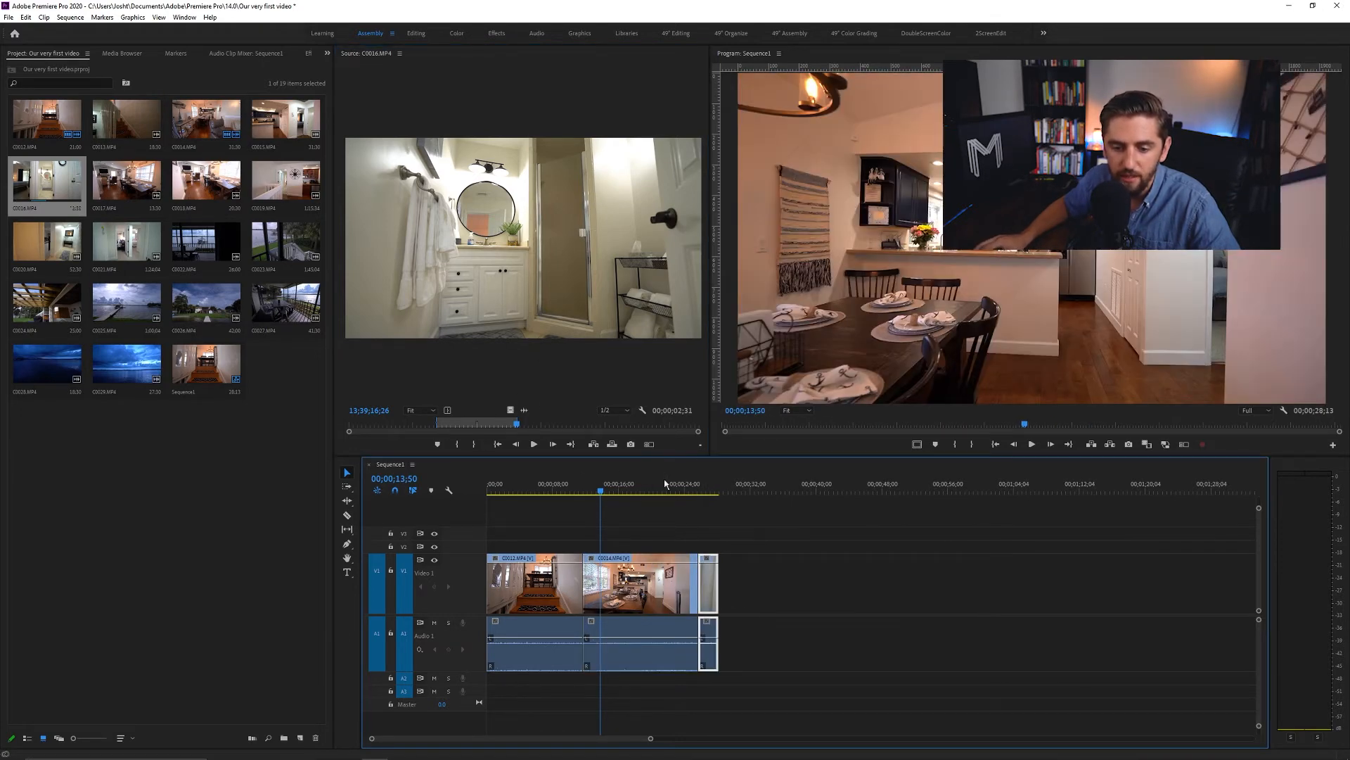
# - Play the transition into the newly added bathroom clip and the opening of the sequence
pyautogui.click(693, 488)
pyautogui.press('space')
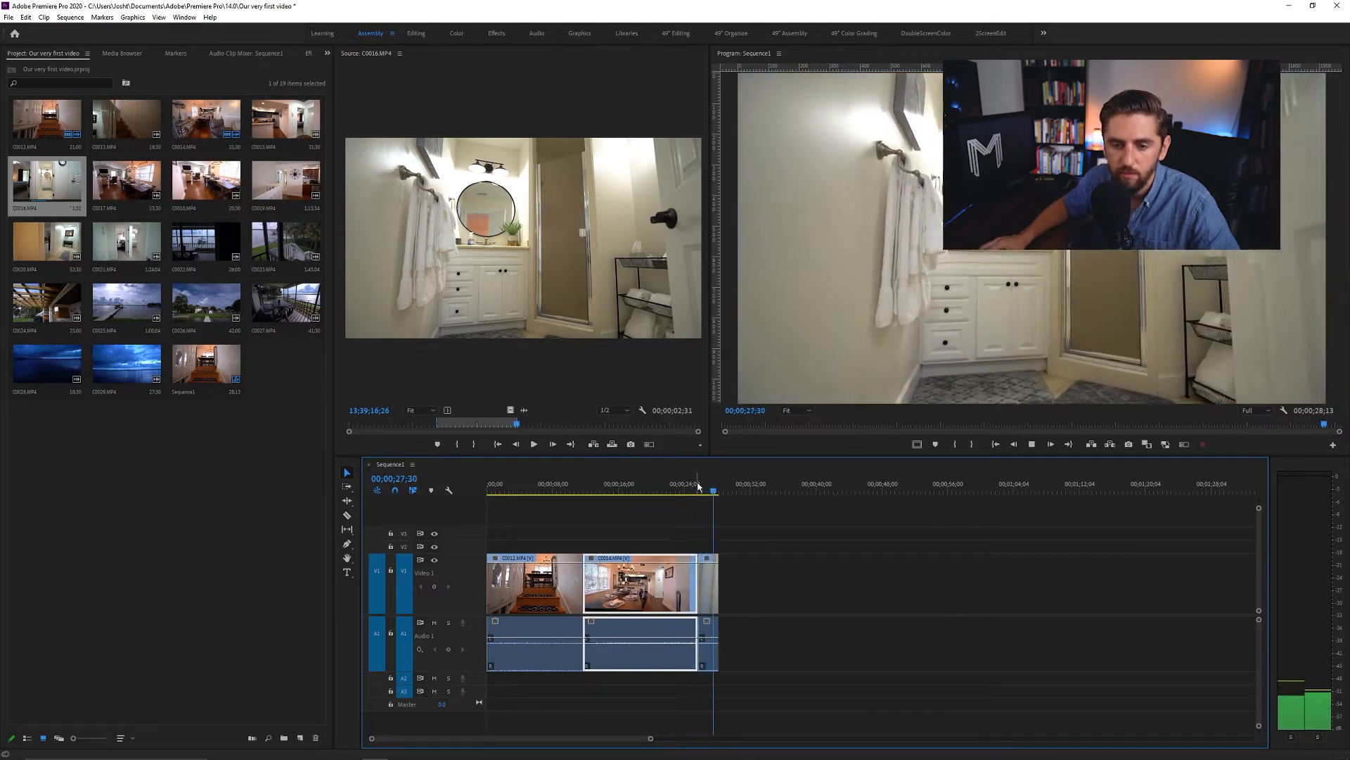
pyautogui.press('space')
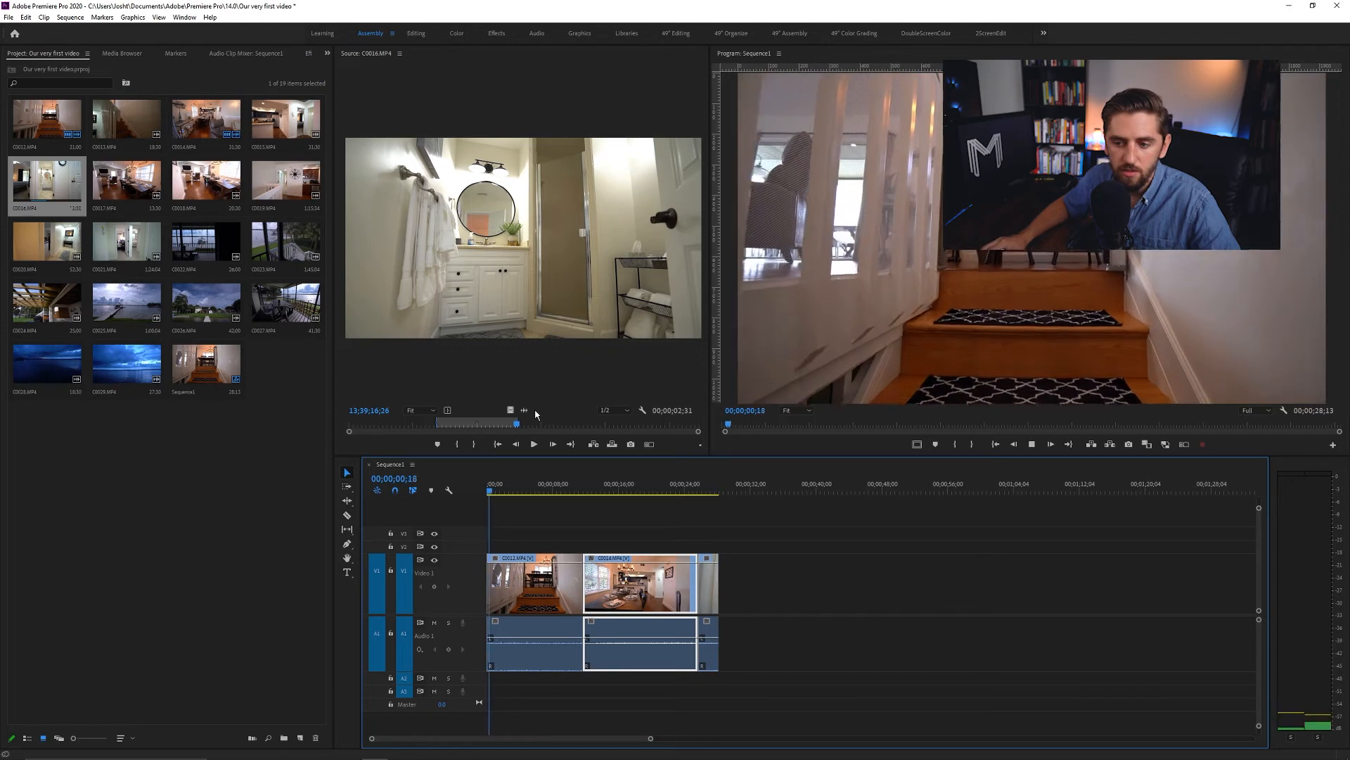
pyautogui.press('space')
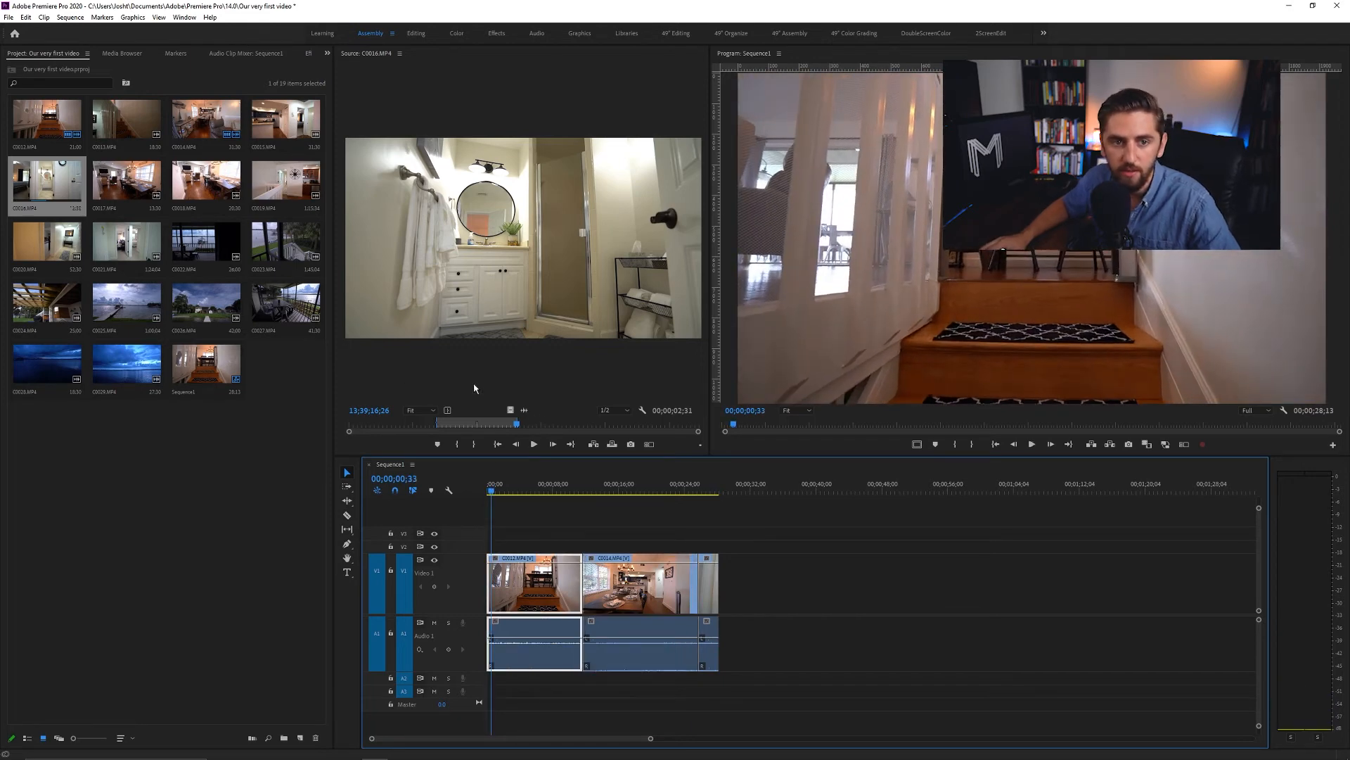
# - Save the project and open the media export settings for the sequence
pyautogui.hotkey('ctrl', 's')
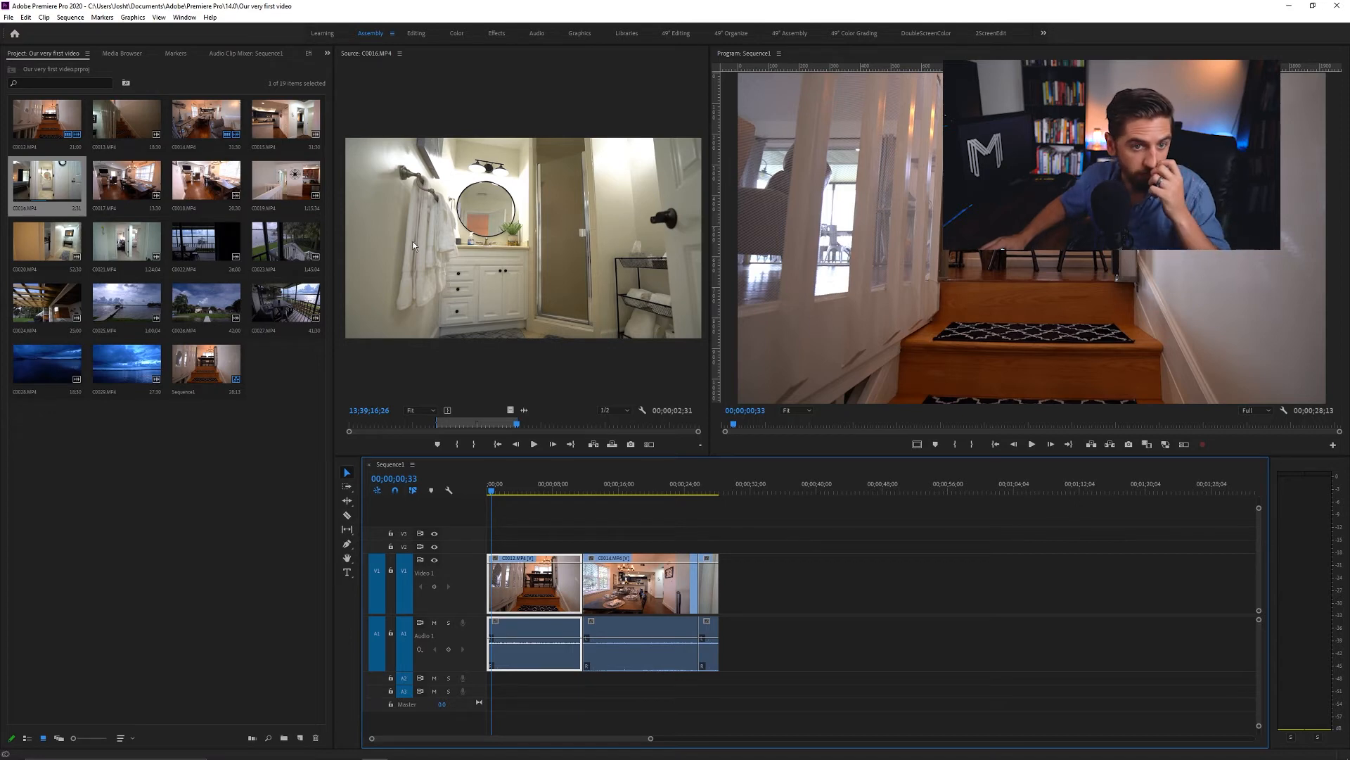
pyautogui.click(10, 18)
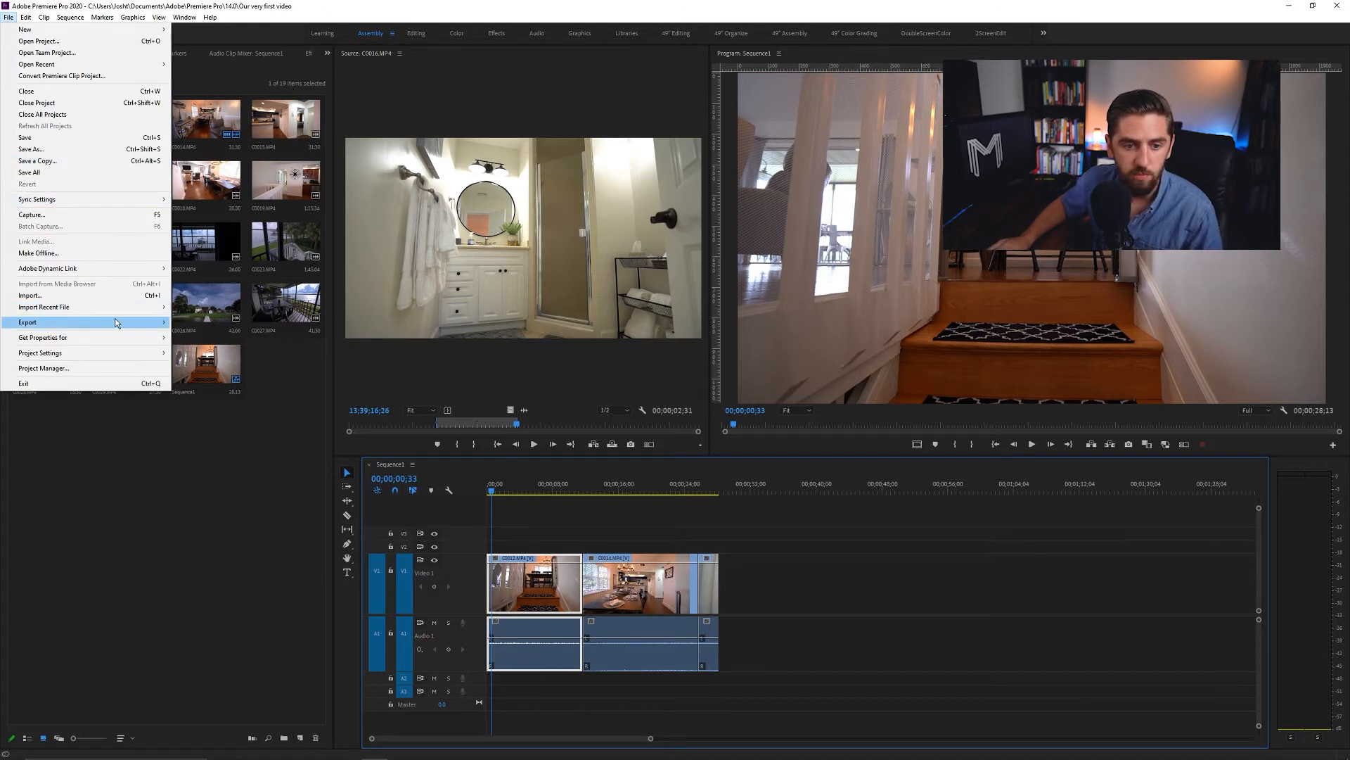
pyautogui.moveTo(134, 328)
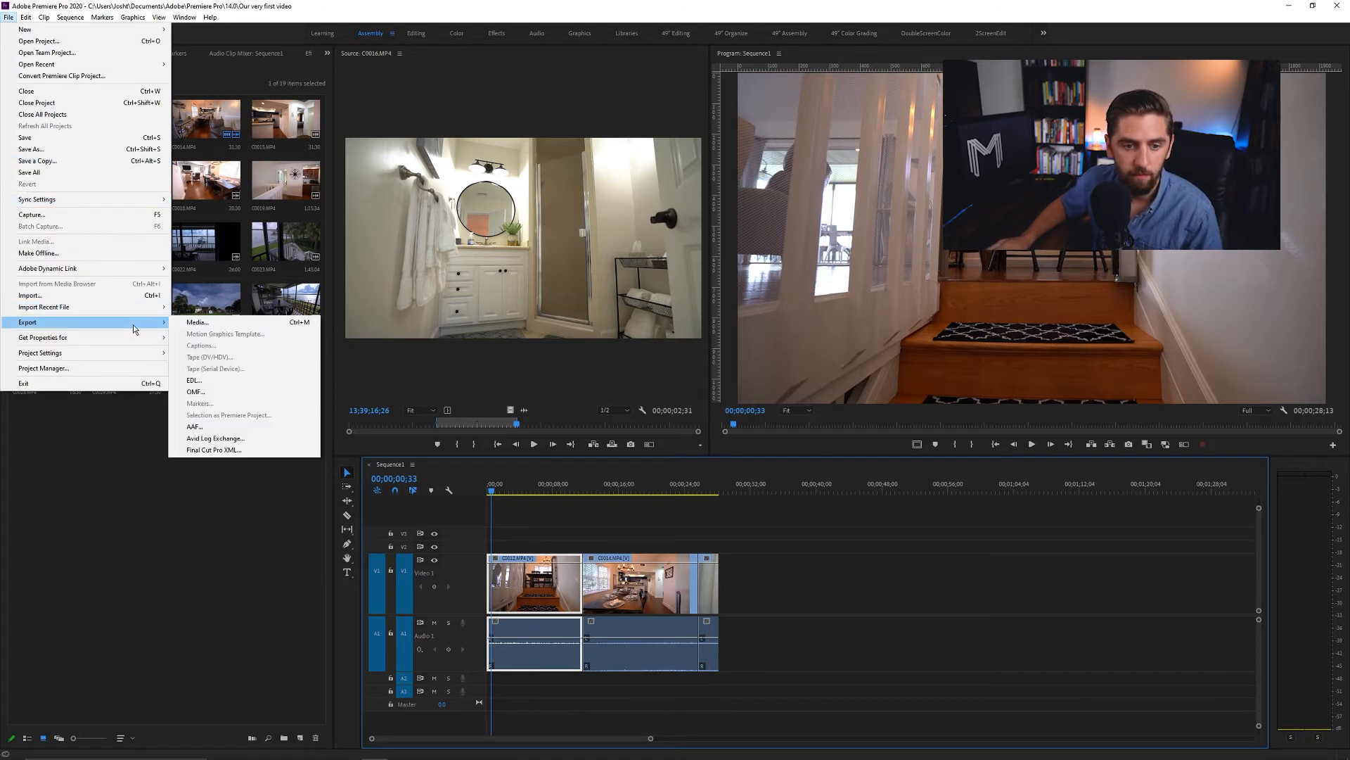
pyautogui.click(191, 324)
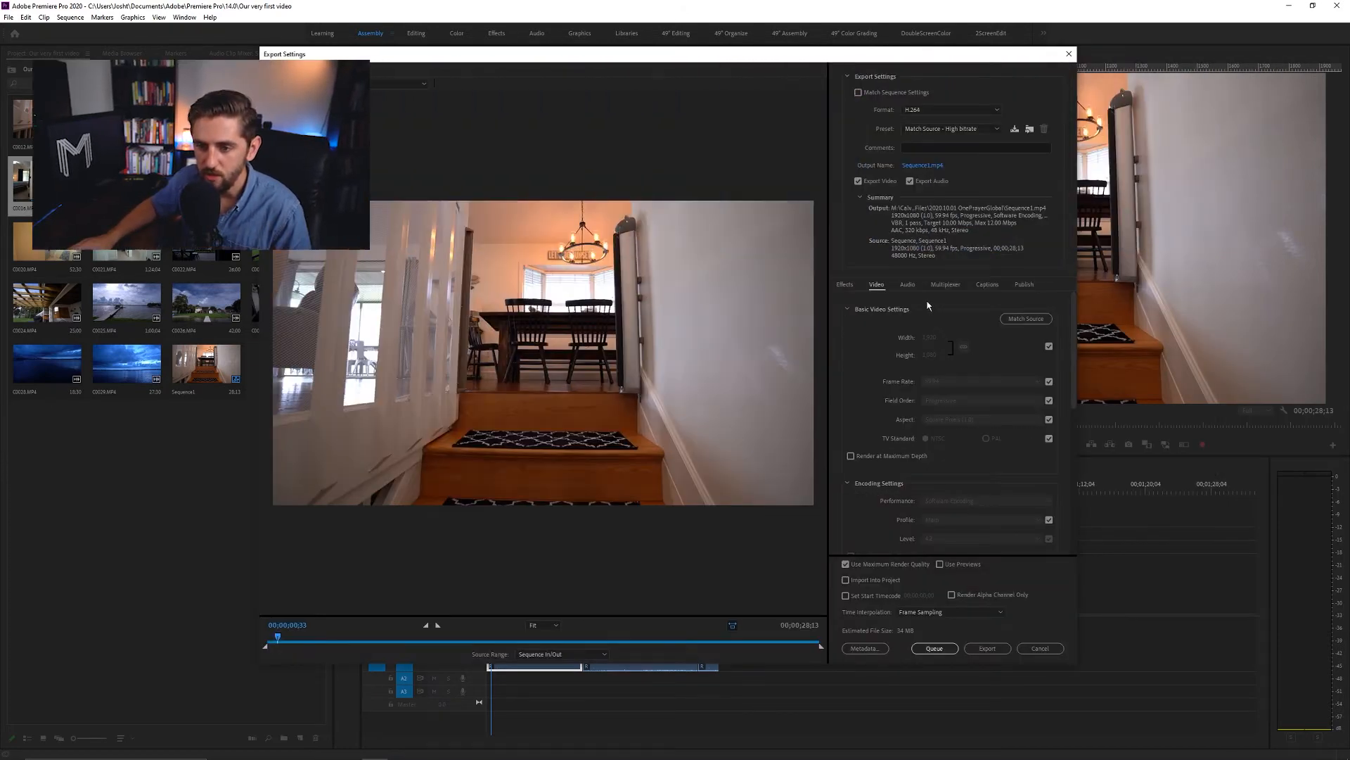
# - Set the export output to Sequence1.mp4 on the Desktop and keep the H.264 format
pyautogui.scroll(-5, 928, 305)
pyautogui.scroll(5, 927, 305)
pyautogui.scroll(-5, 888, 340)
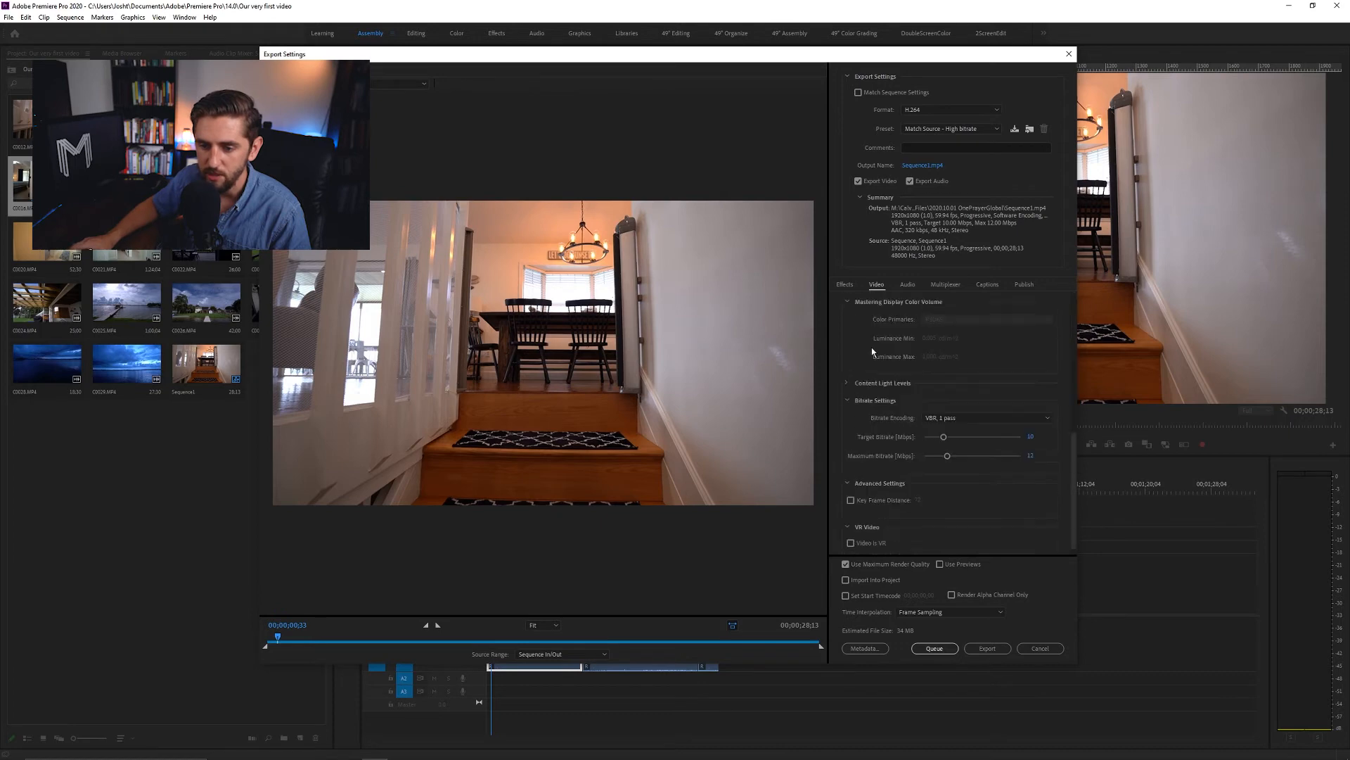
pyautogui.scroll(5, 854, 341)
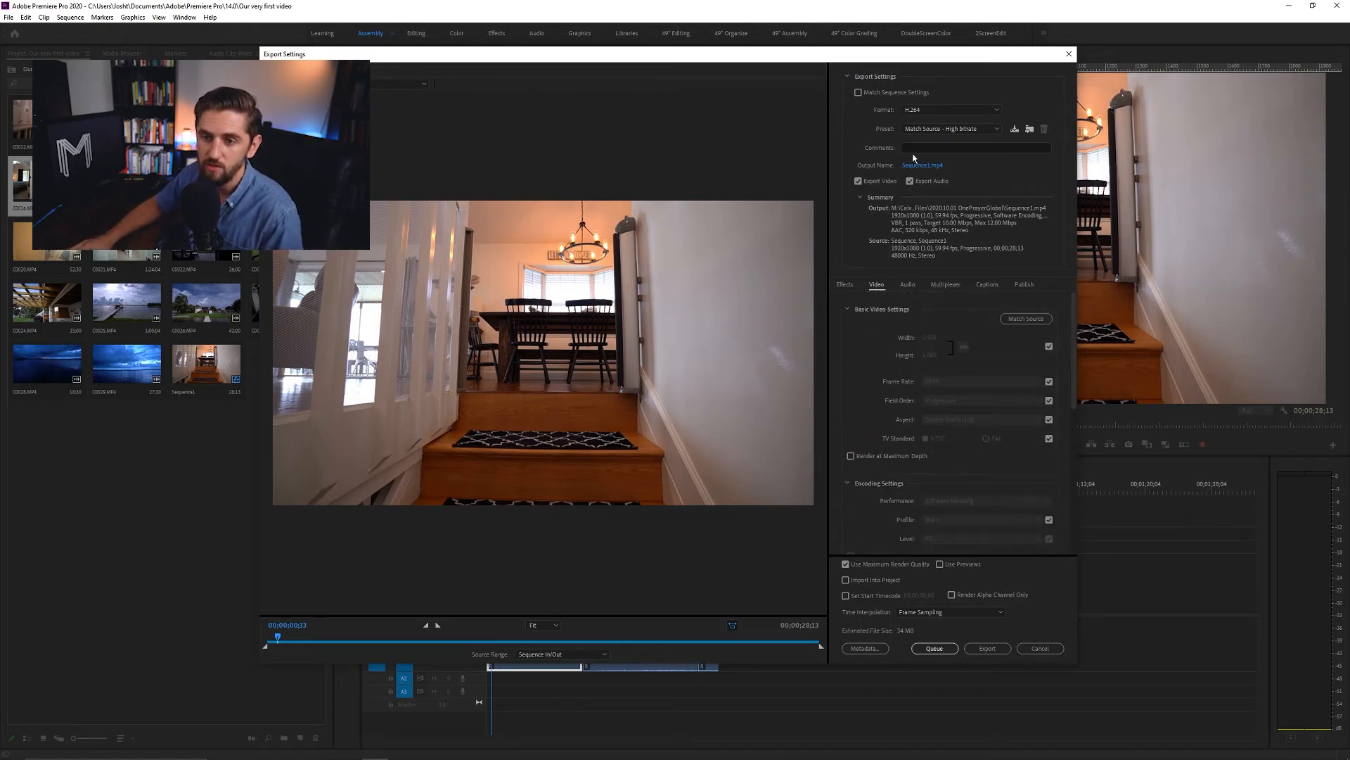
pyautogui.click(913, 166)
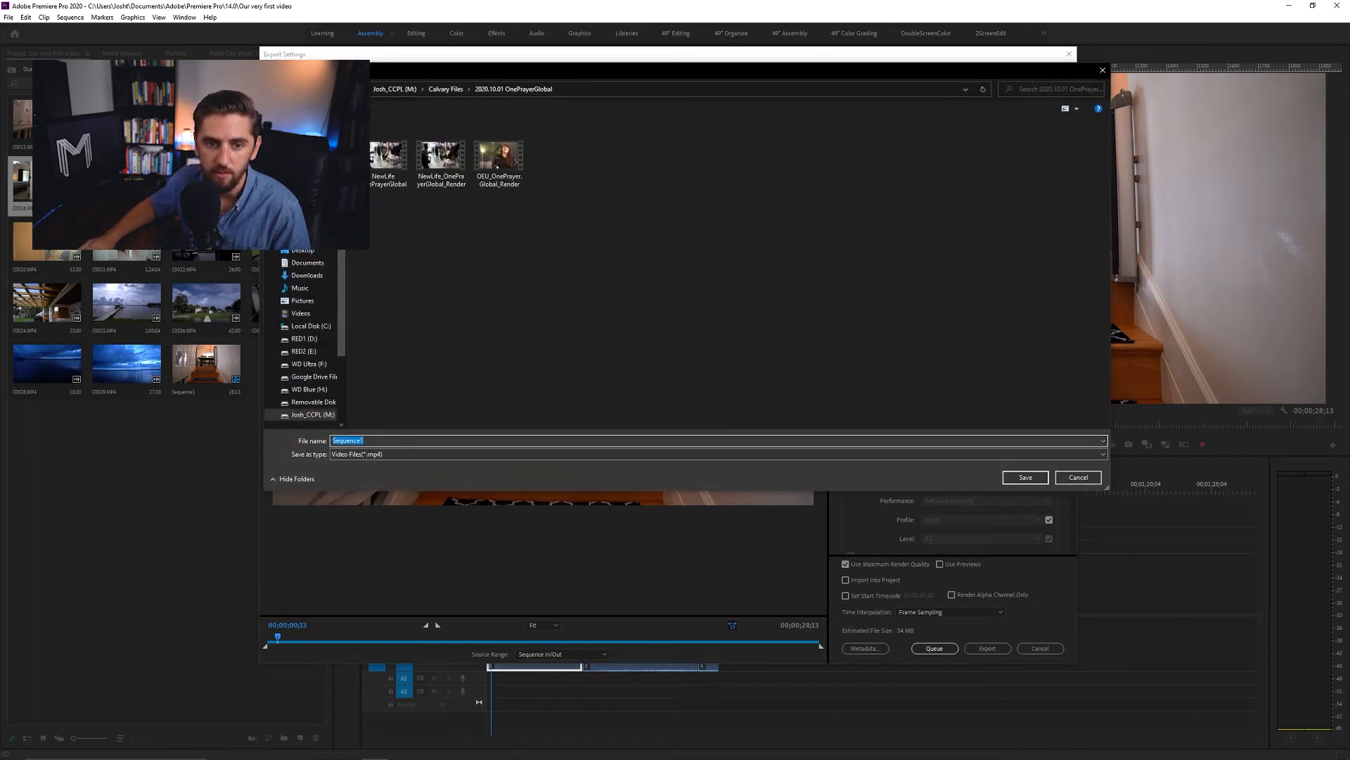
pyautogui.click(303, 250)
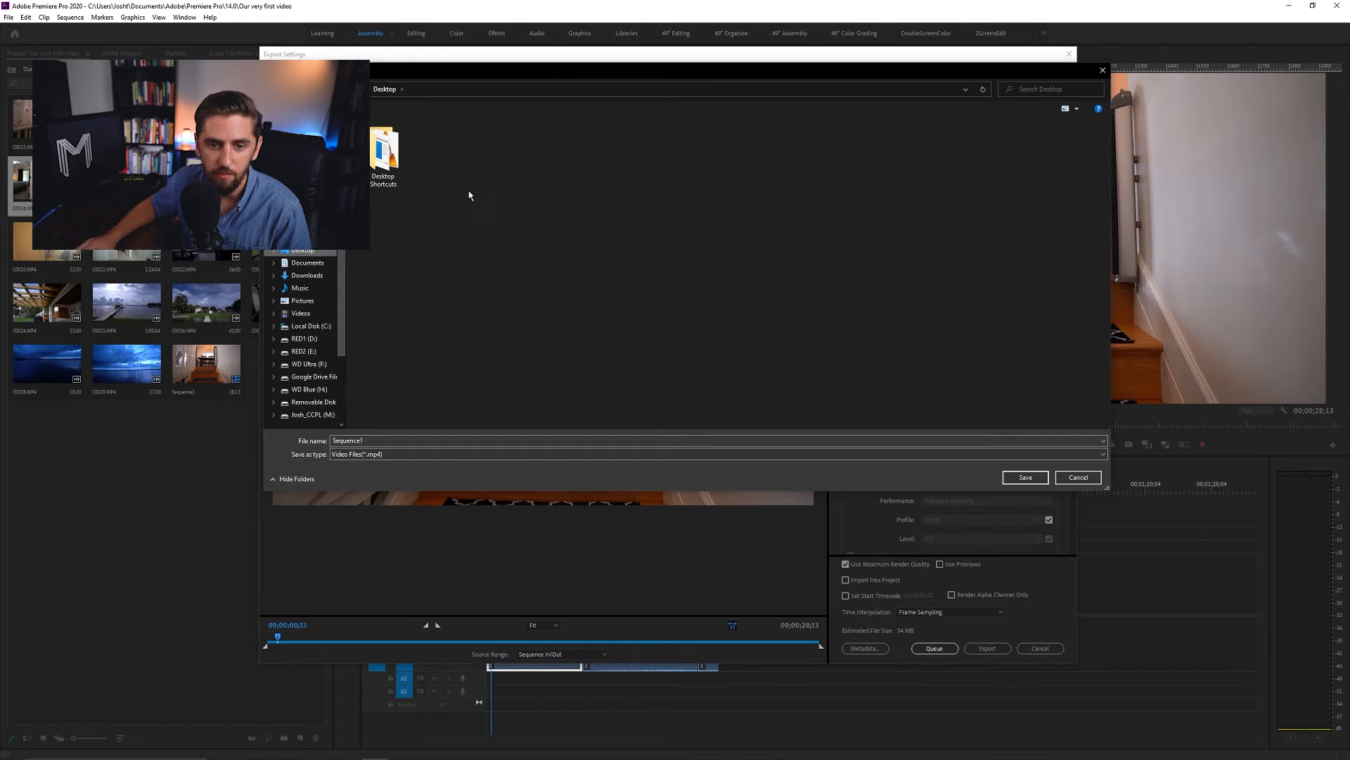
pyautogui.doubleClick(450, 443)
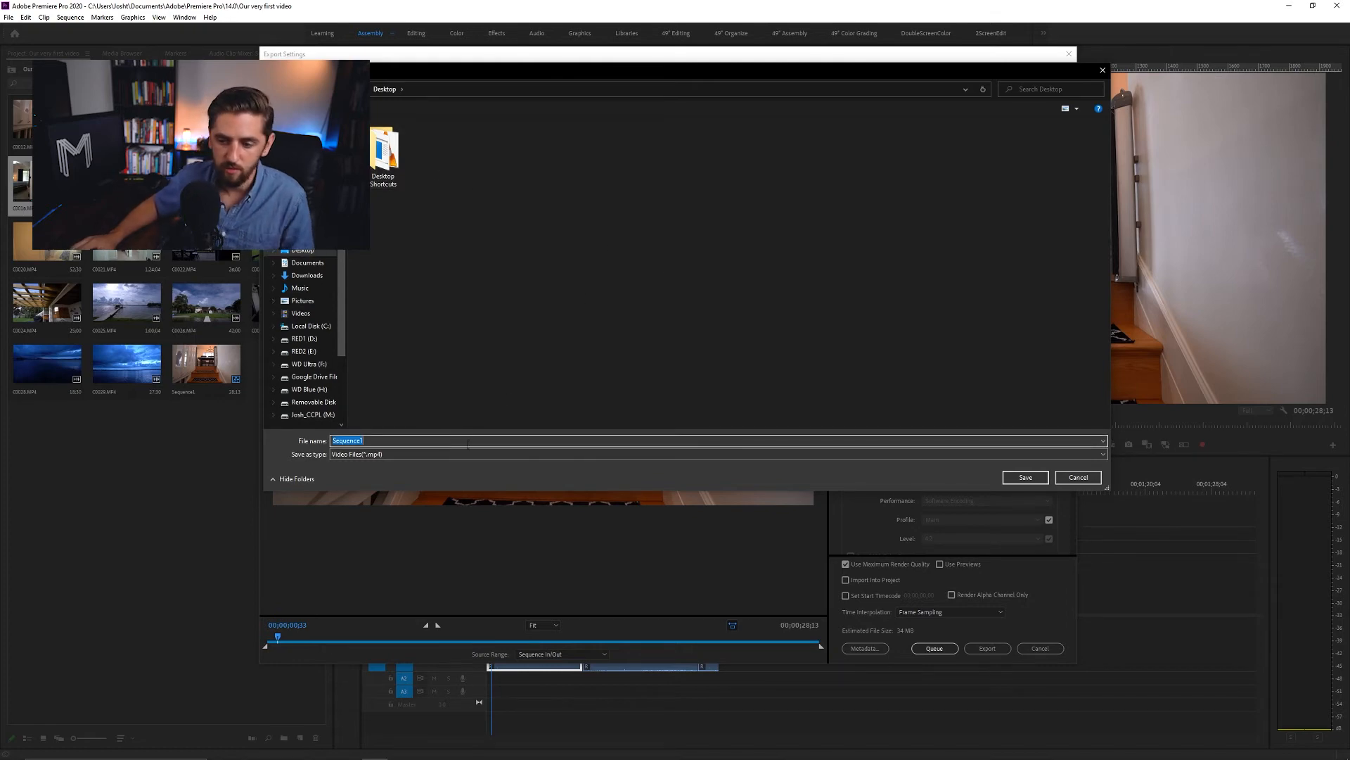
pyautogui.click(1027, 479)
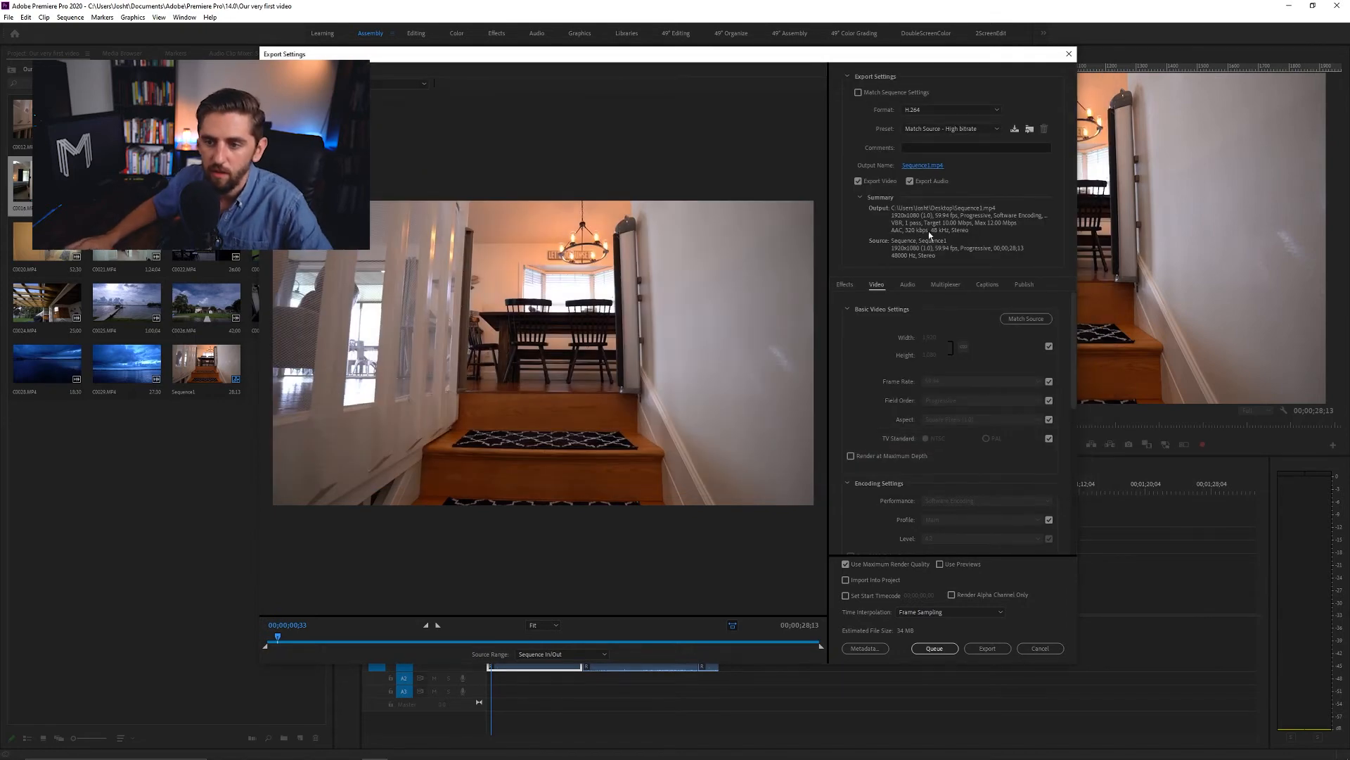
pyautogui.click(941, 112)
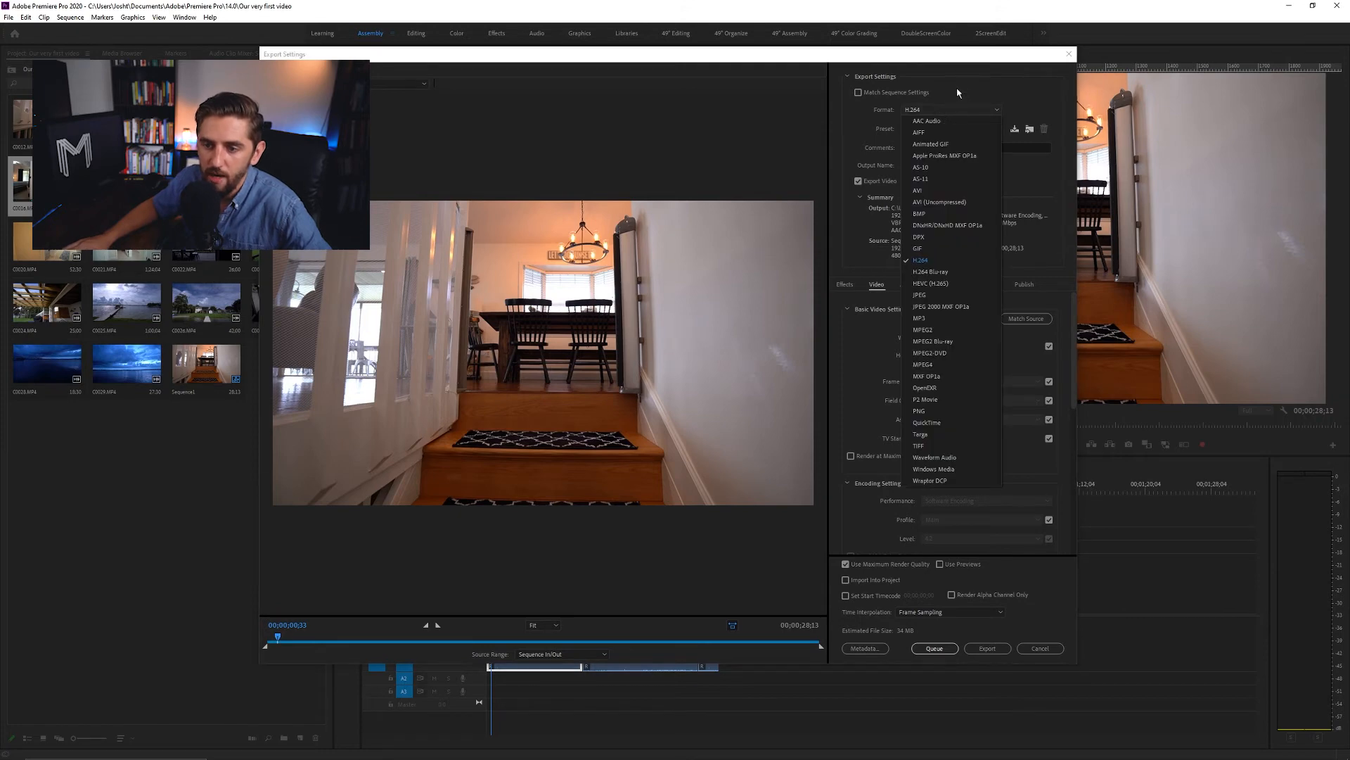
pyautogui.click(958, 90)
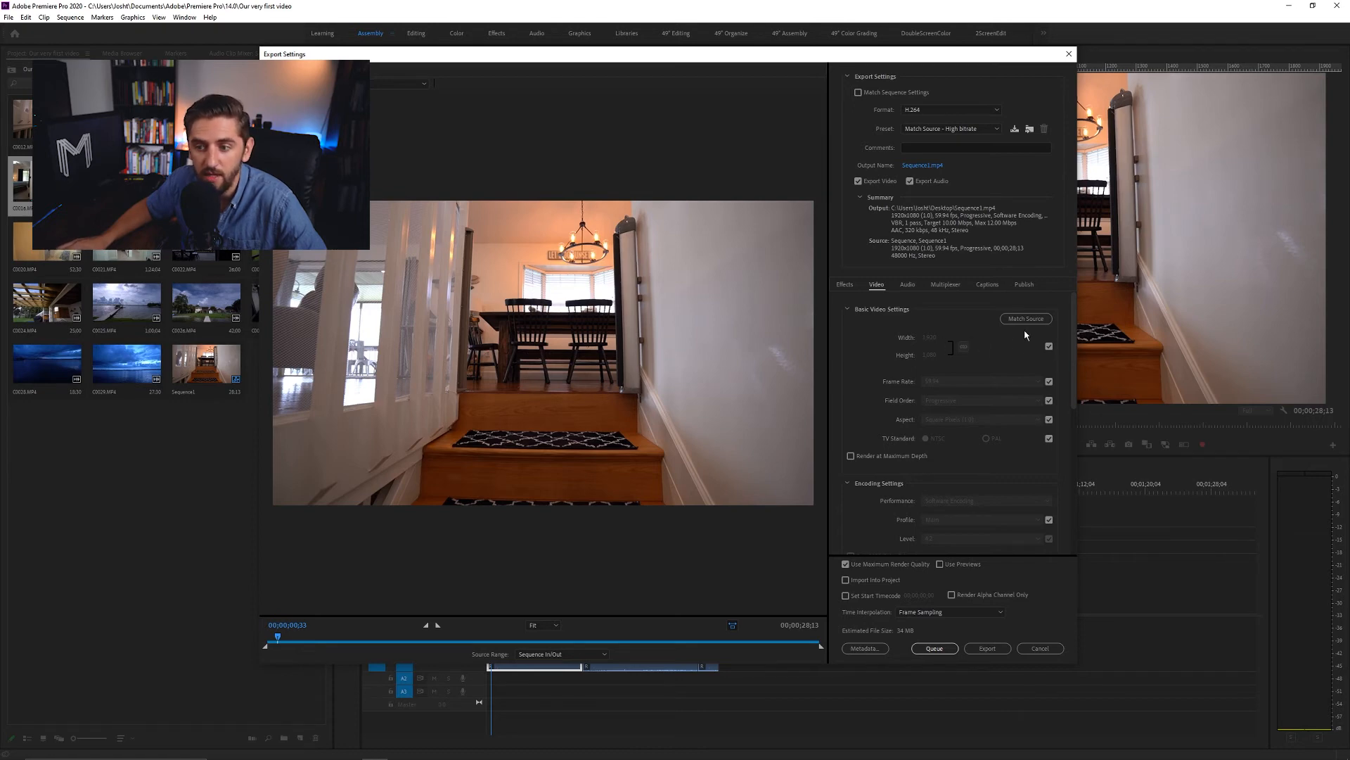
# - Unlock the export frame size to inspect the width and height, and set it back to match the source
pyautogui.click(1049, 346)
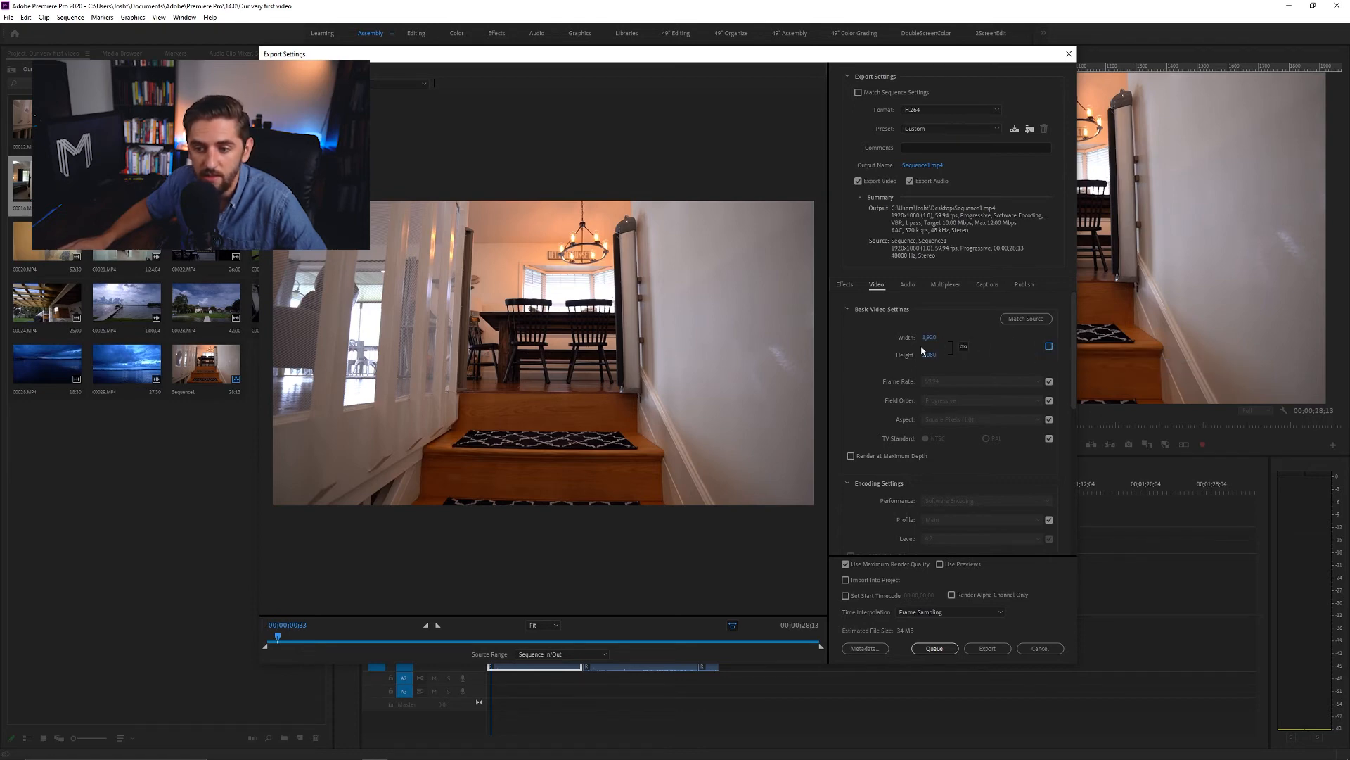
pyautogui.click(933, 355)
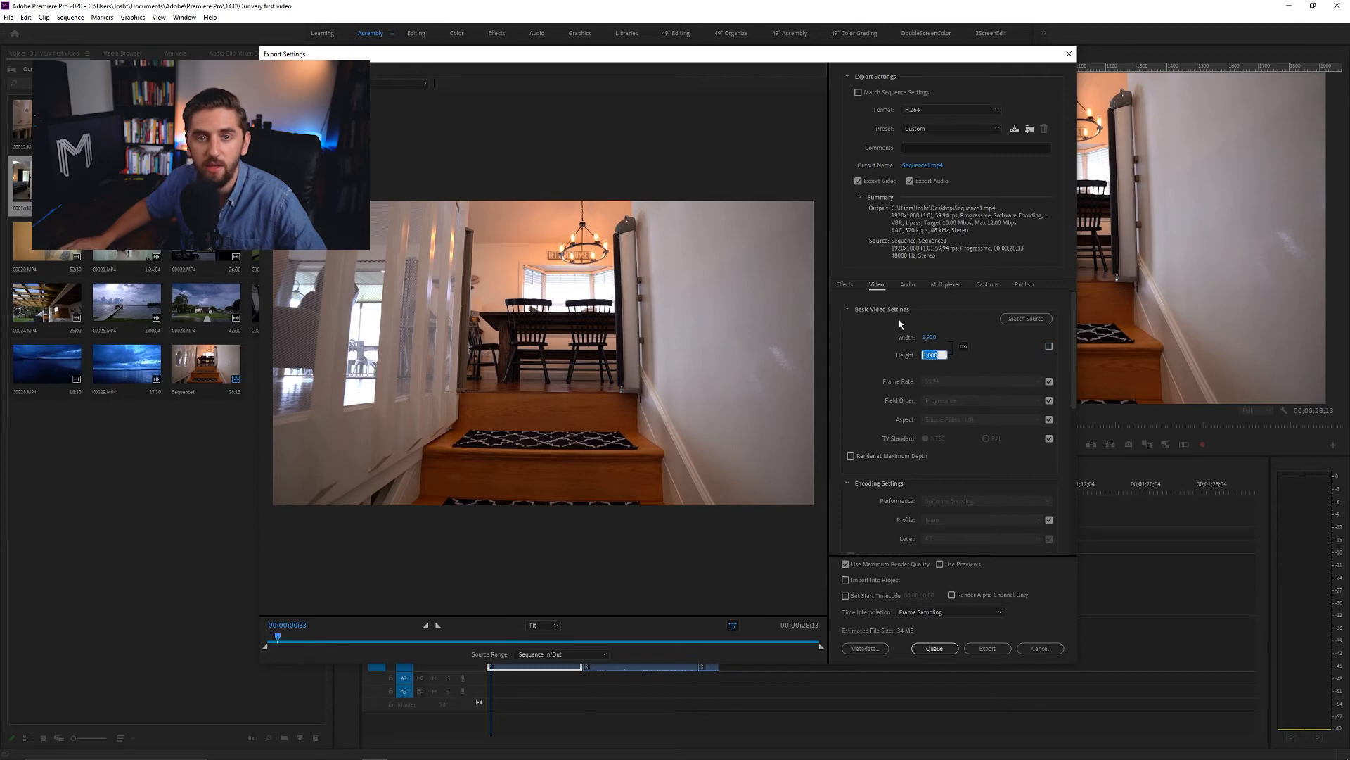
pyautogui.click(898, 319)
pyautogui.click(1049, 347)
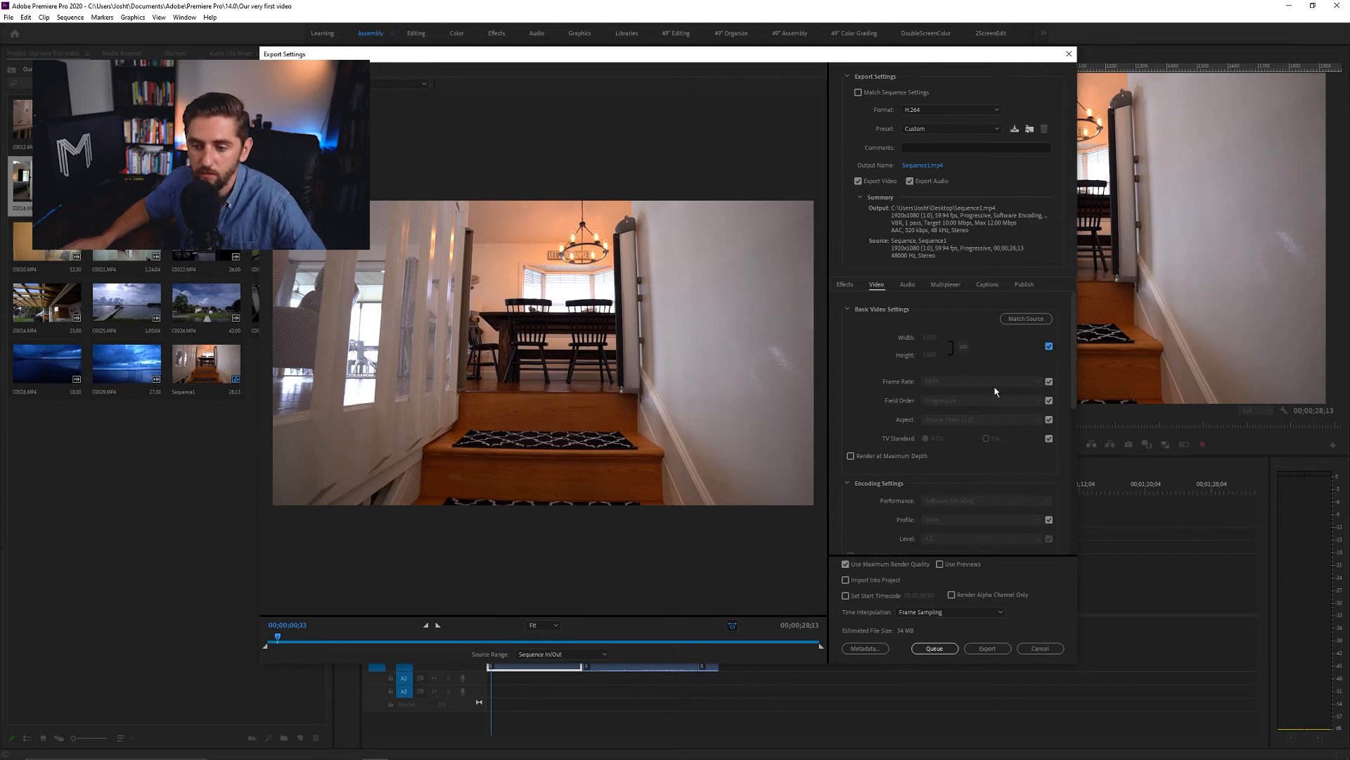
# - Unlock the export frame rate, review the available rates, and set it back to match the source
pyautogui.click(1049, 382)
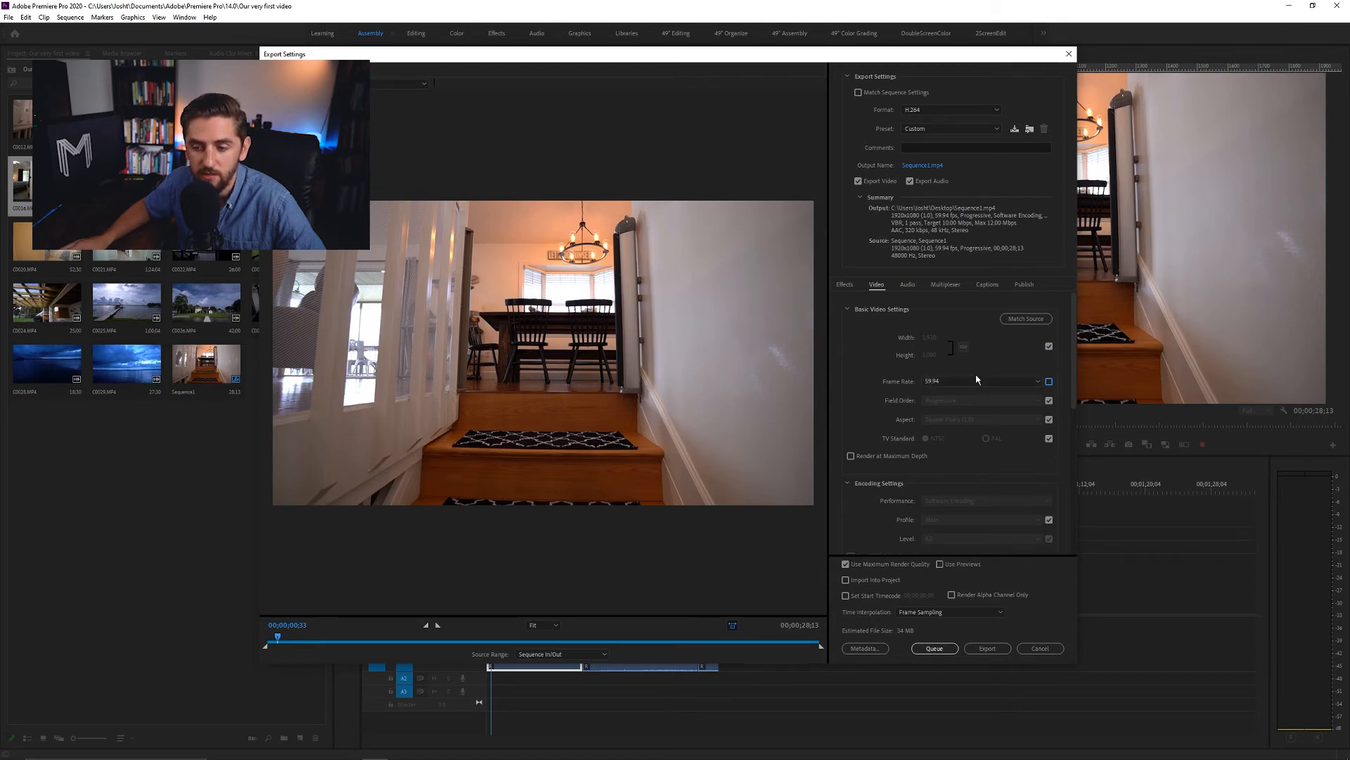
pyautogui.click(1038, 384)
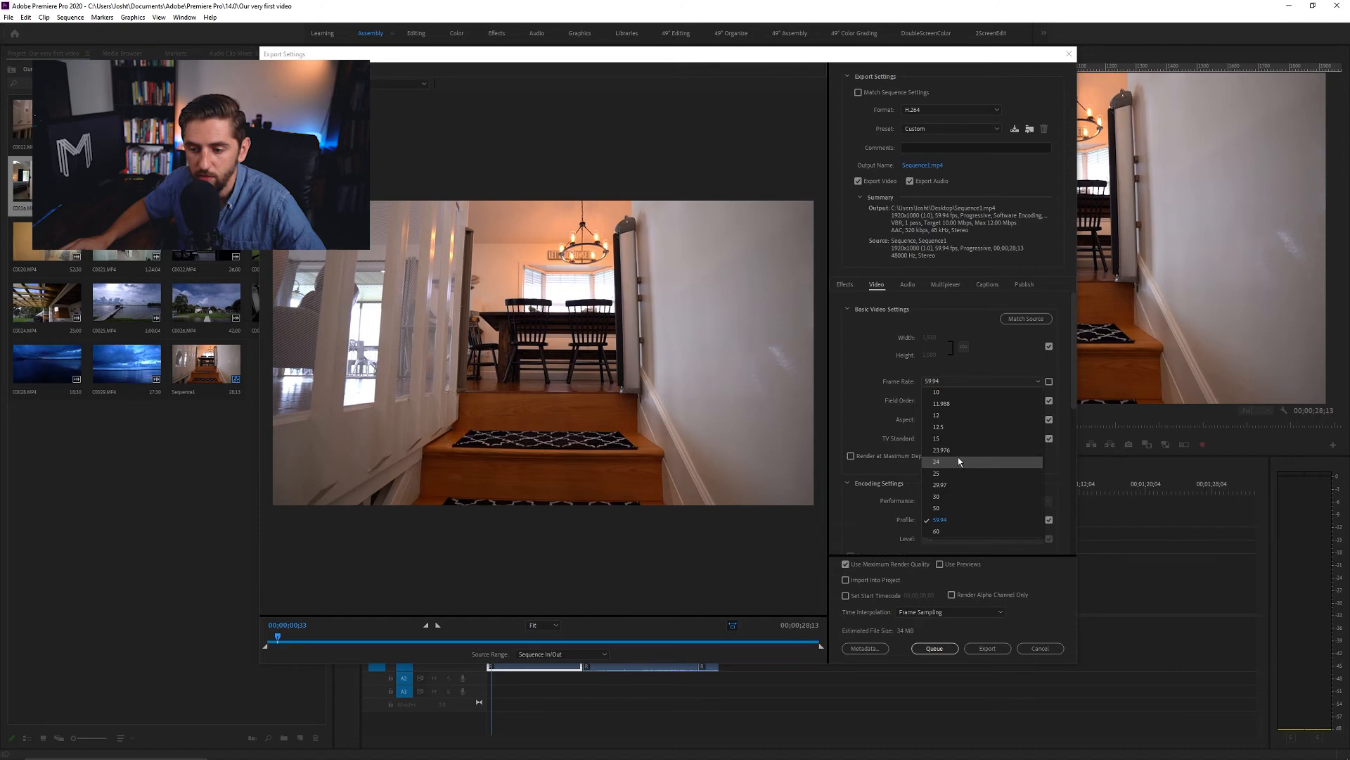
pyautogui.click(988, 379)
pyautogui.click(1050, 382)
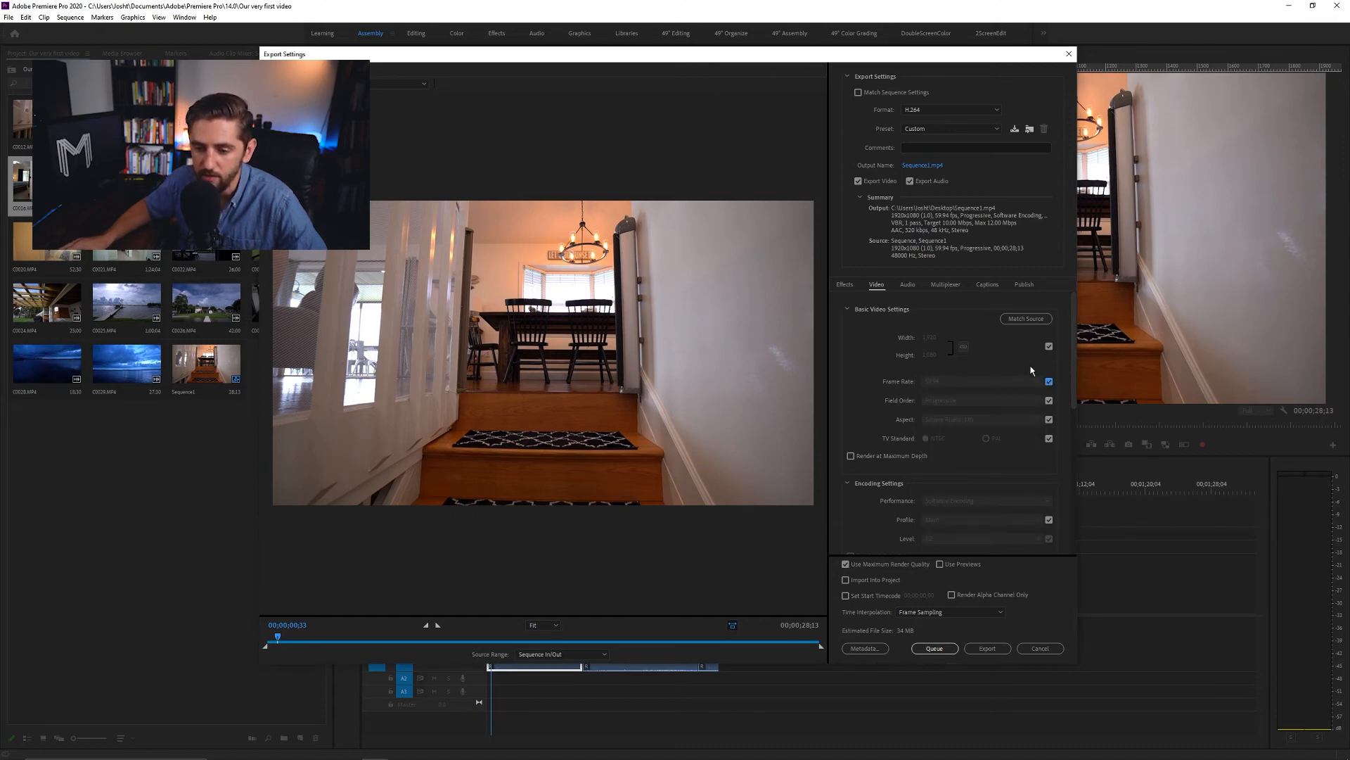
# - Review the bitrate encoding options, try CBR, and switch back to VBR, 1 pass
pyautogui.scroll(-5, 877, 427)
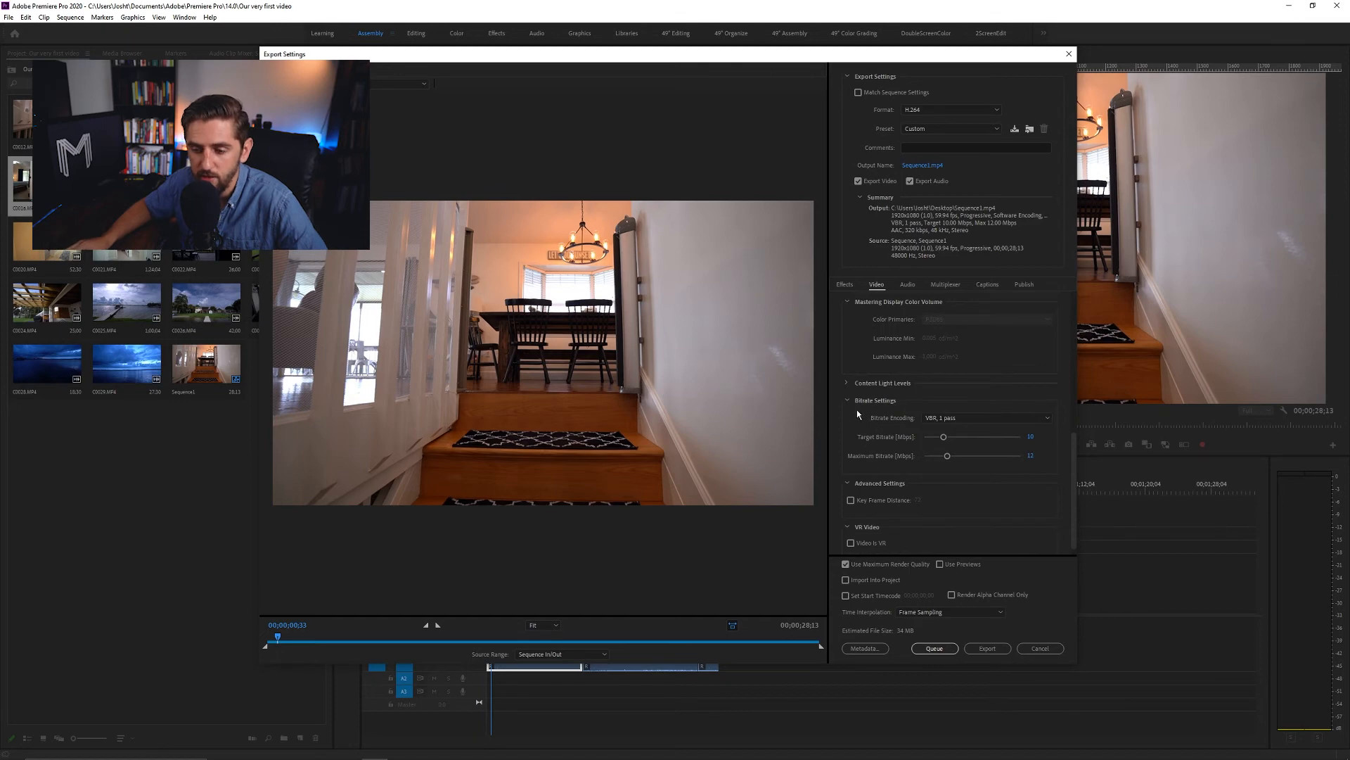
pyautogui.click(968, 417)
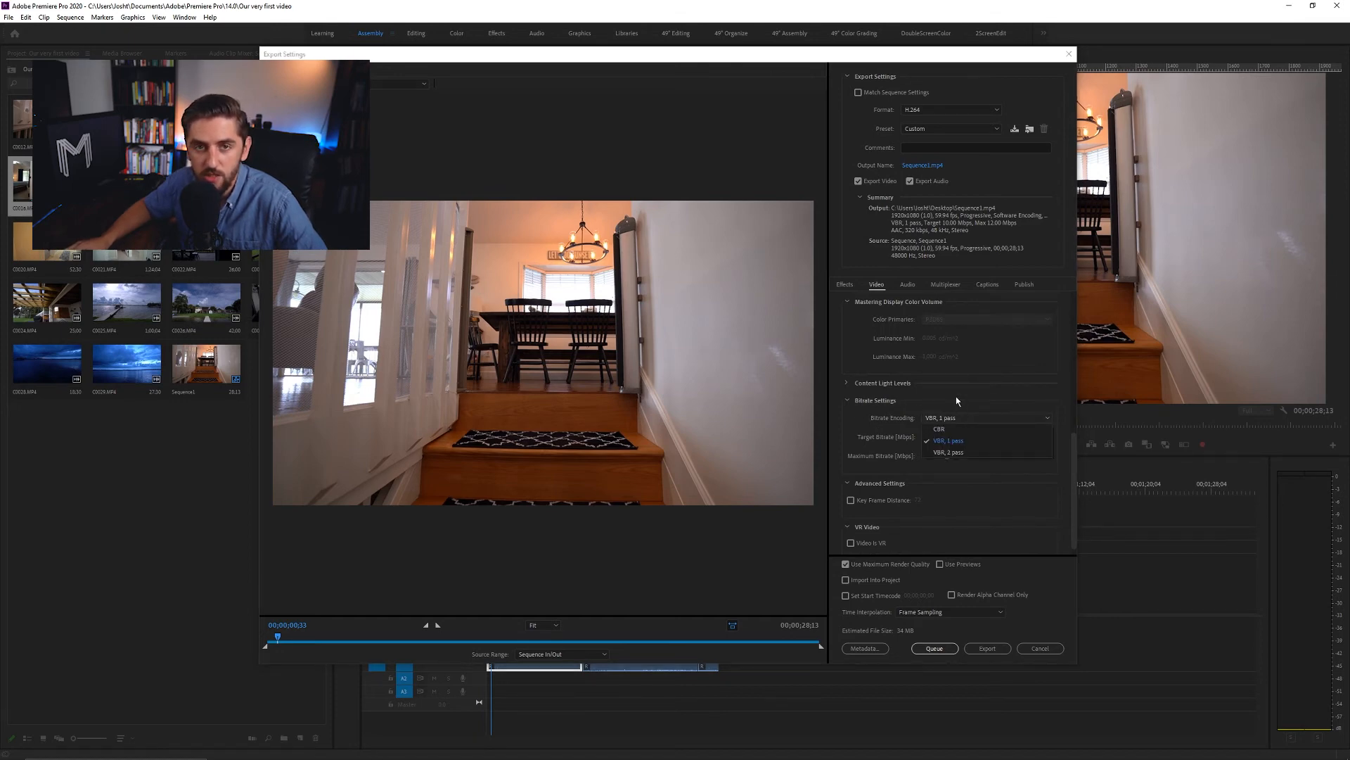
pyautogui.click(943, 417)
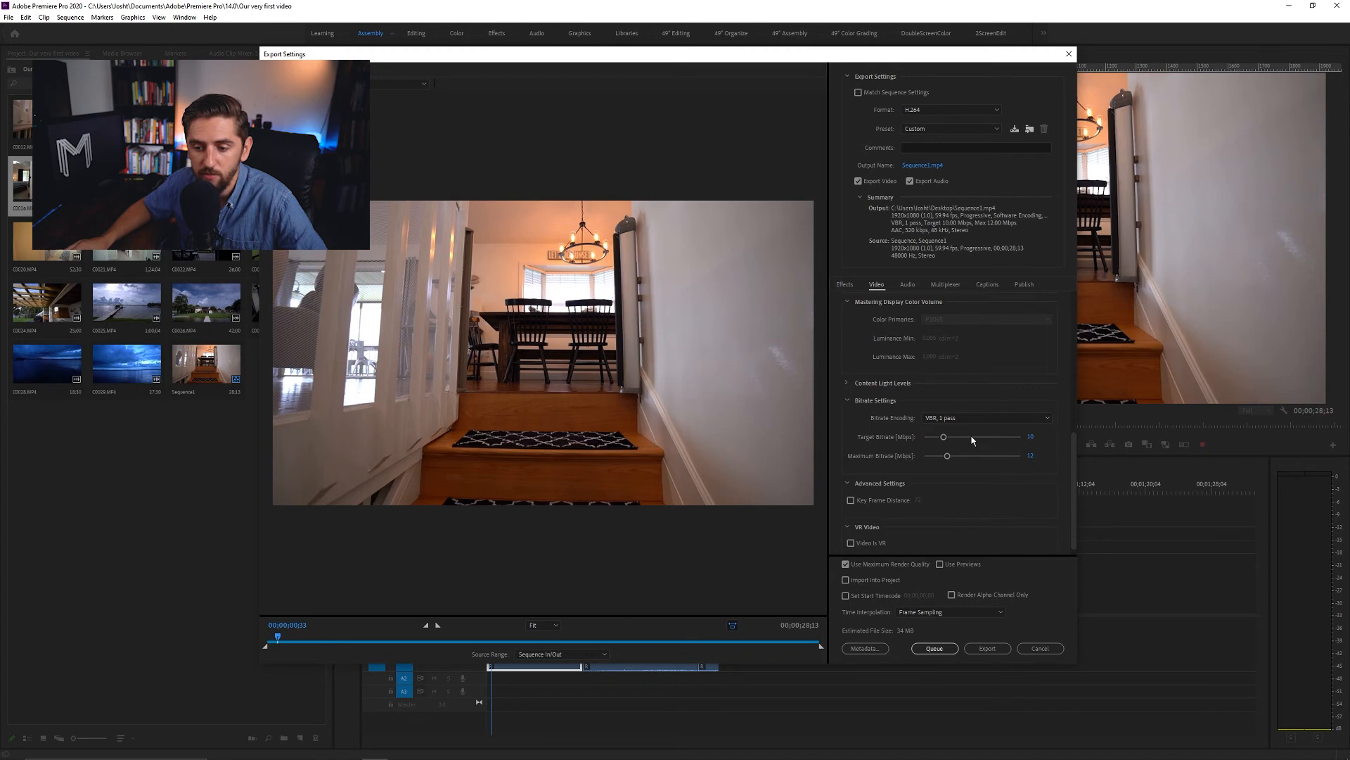
pyautogui.click(953, 418)
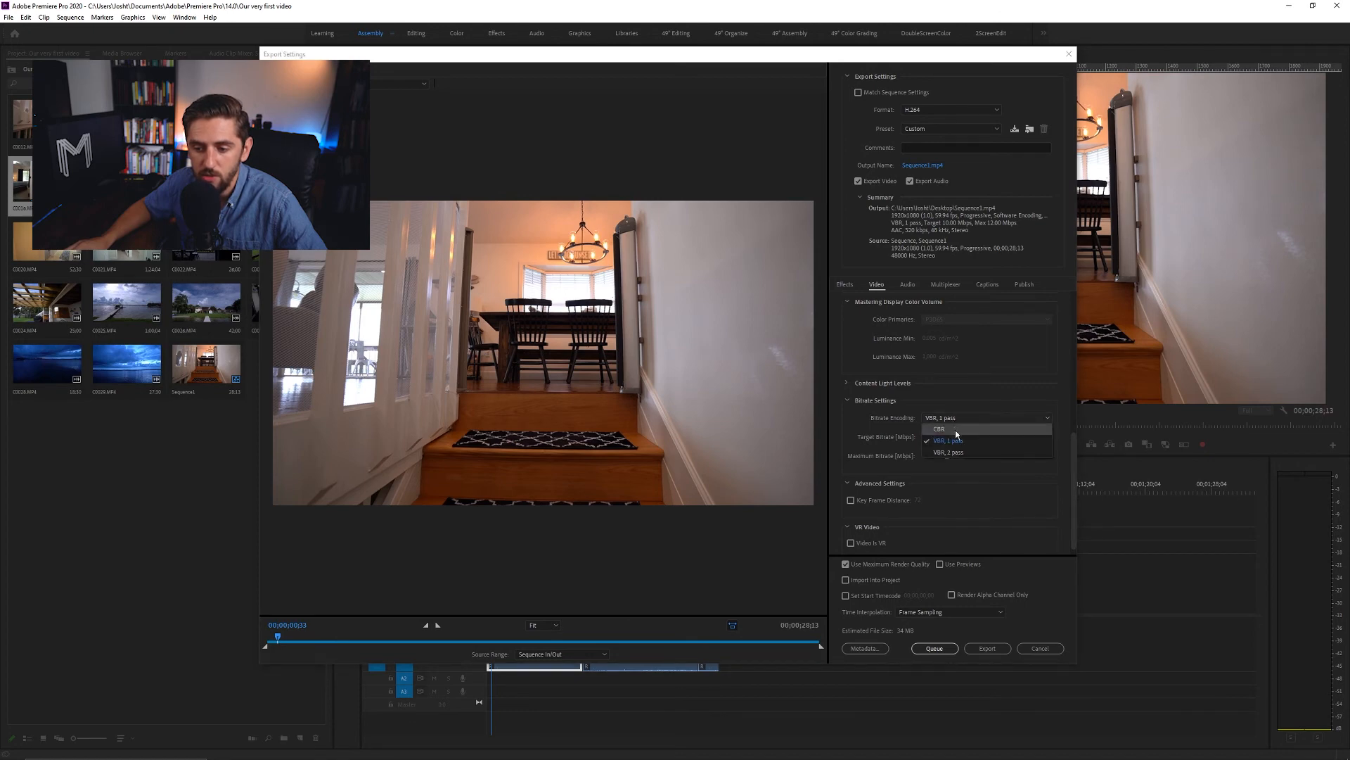
pyautogui.click(956, 429)
pyautogui.click(954, 427)
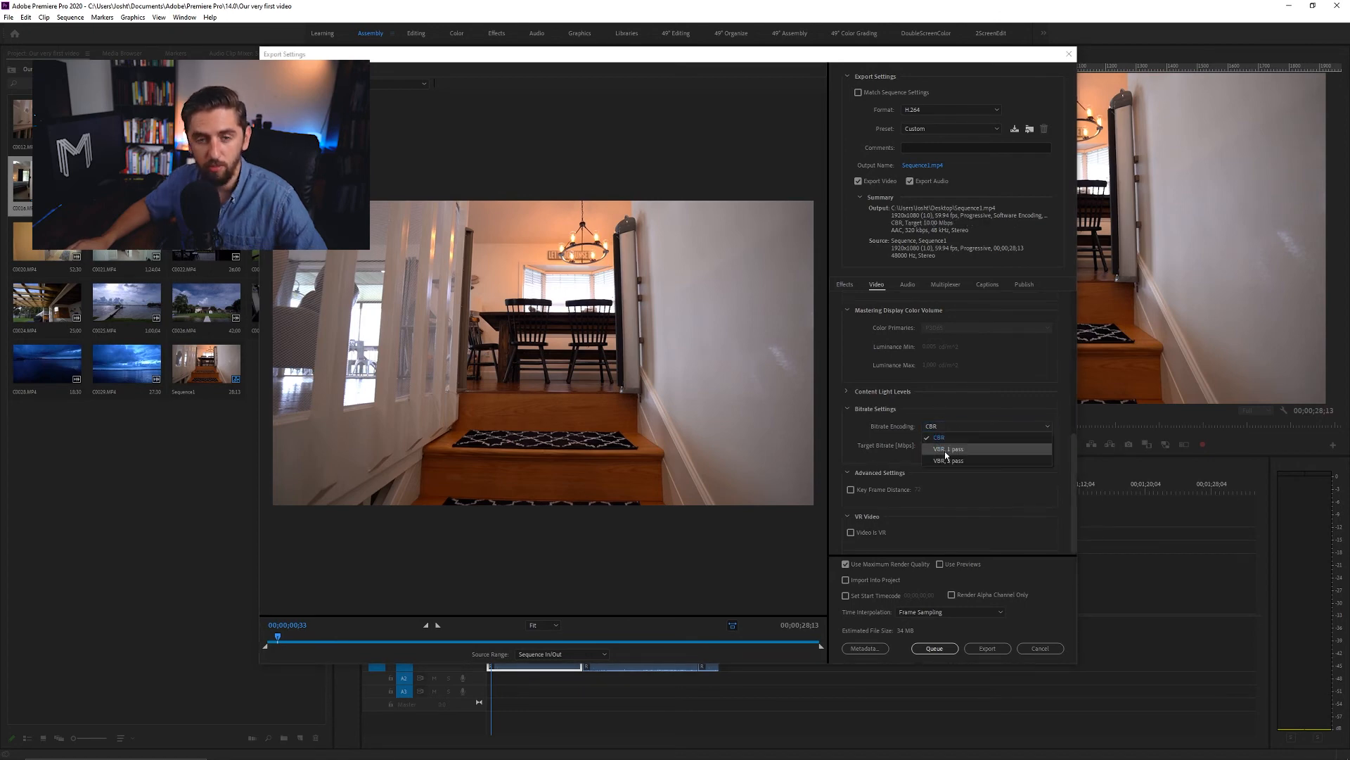
pyautogui.click(946, 450)
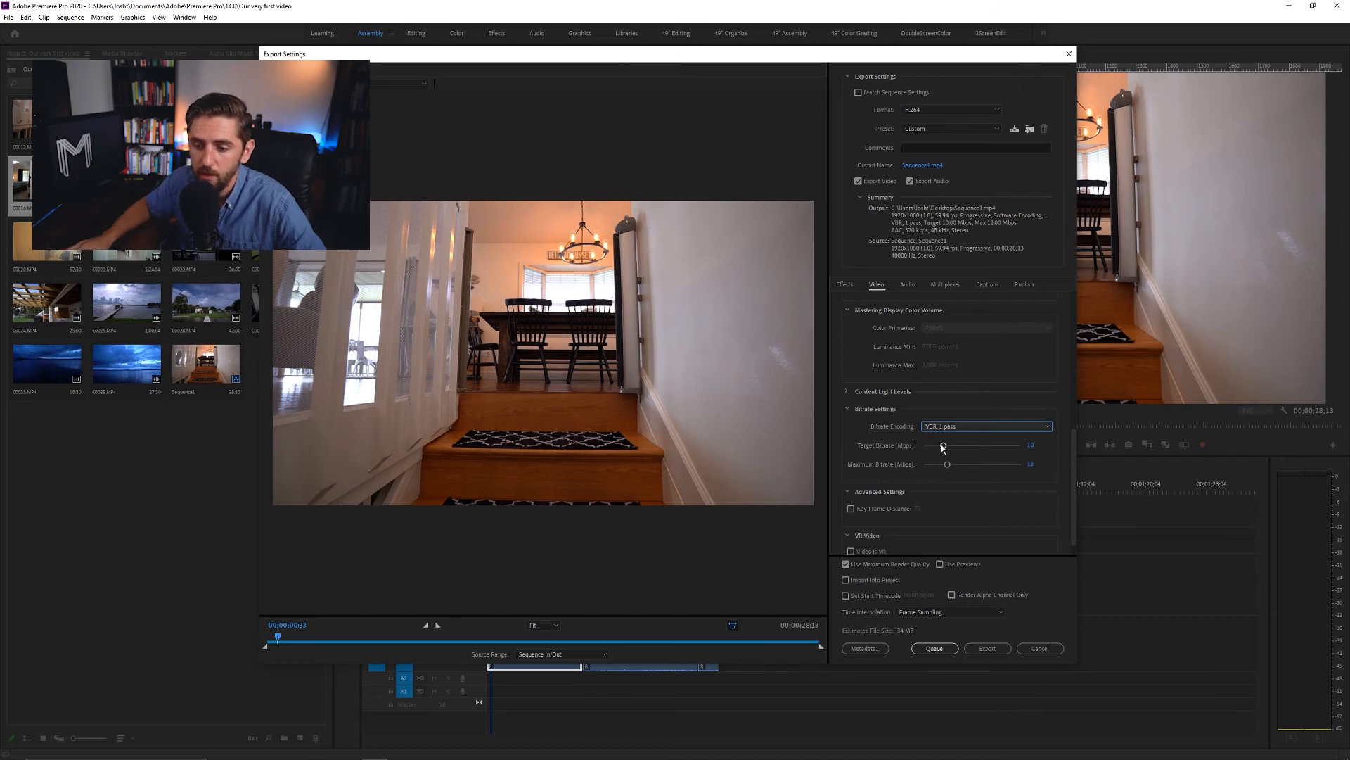
# - Try a slightly different target bitrate and set it back to 10 Mbps
pyautogui.moveTo(943, 447); pyautogui.dragTo(943, 448)
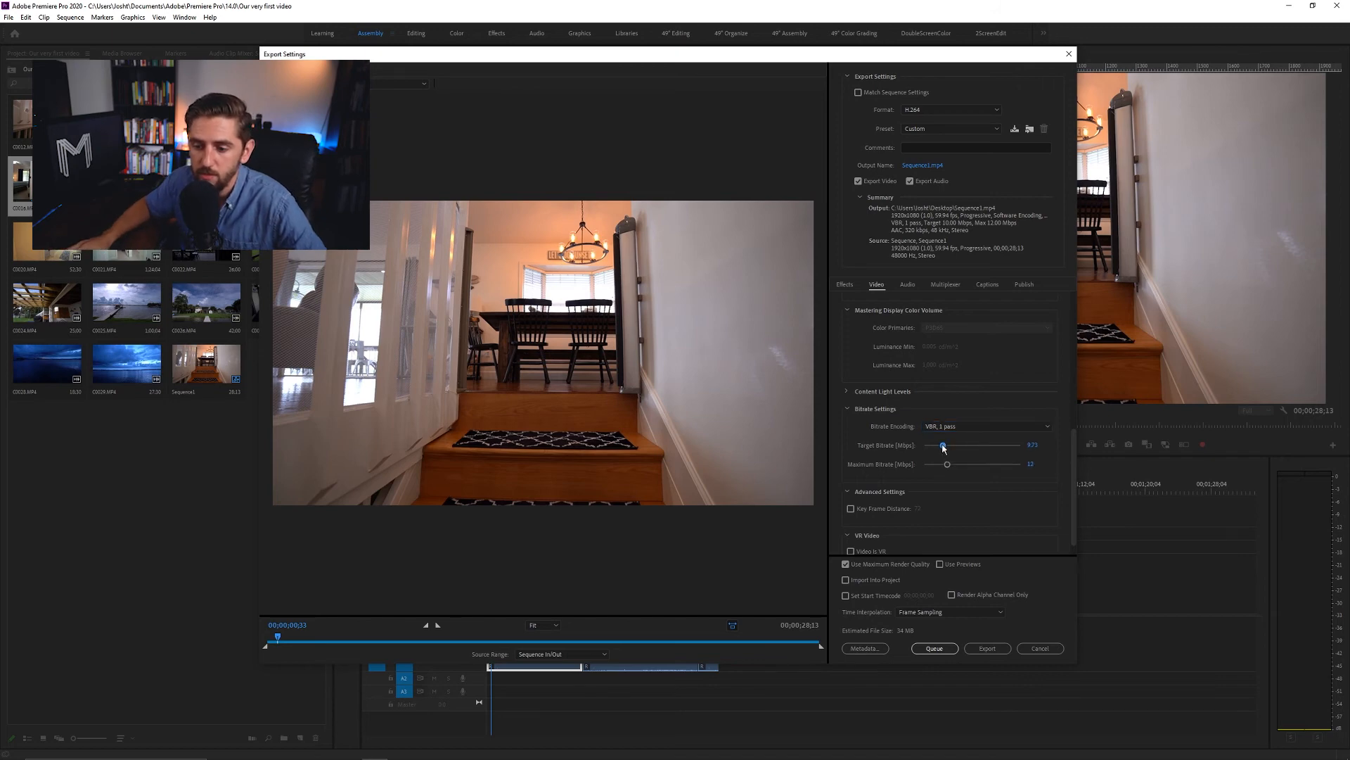
pyautogui.click(1033, 444)
pyautogui.write('10')
pyautogui.press('Return')
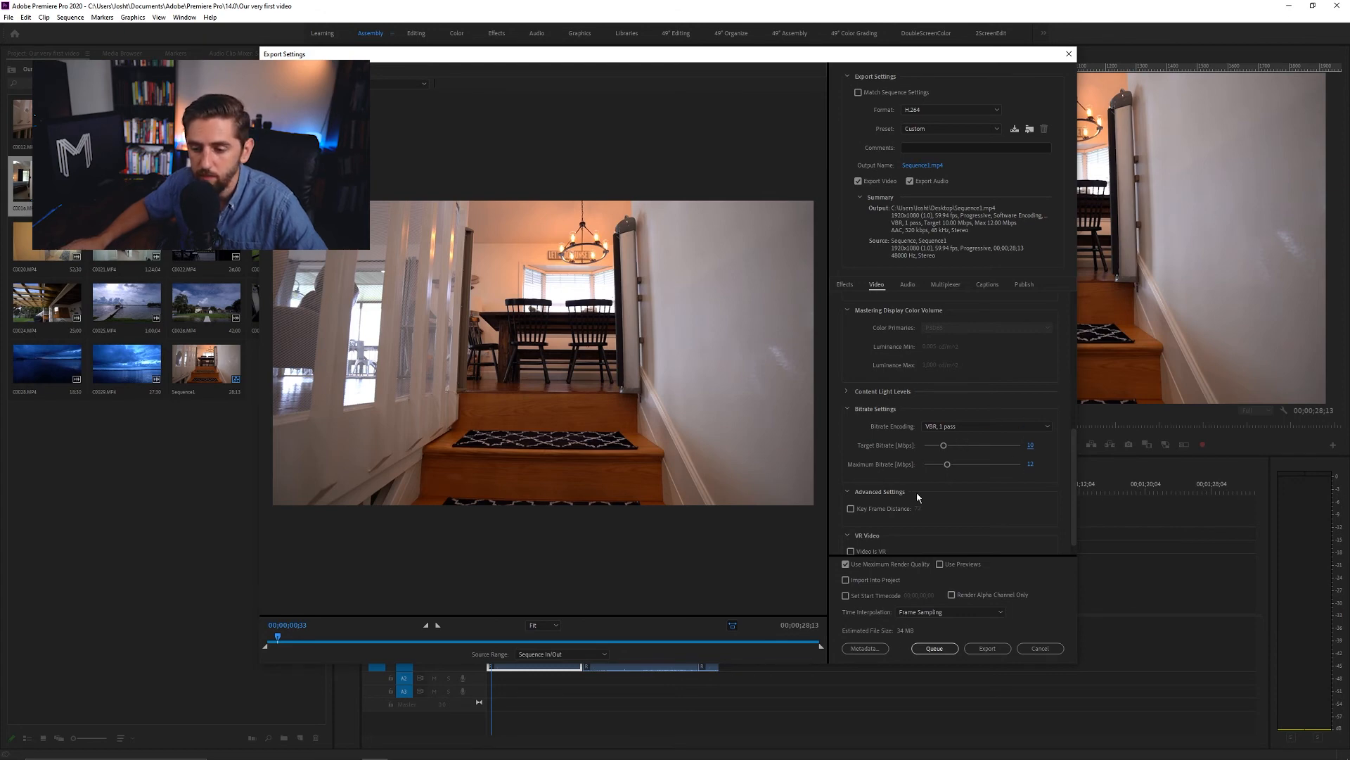
# - Export the sequence with the configured H.264 settings
pyautogui.scroll(-1, 918, 497)
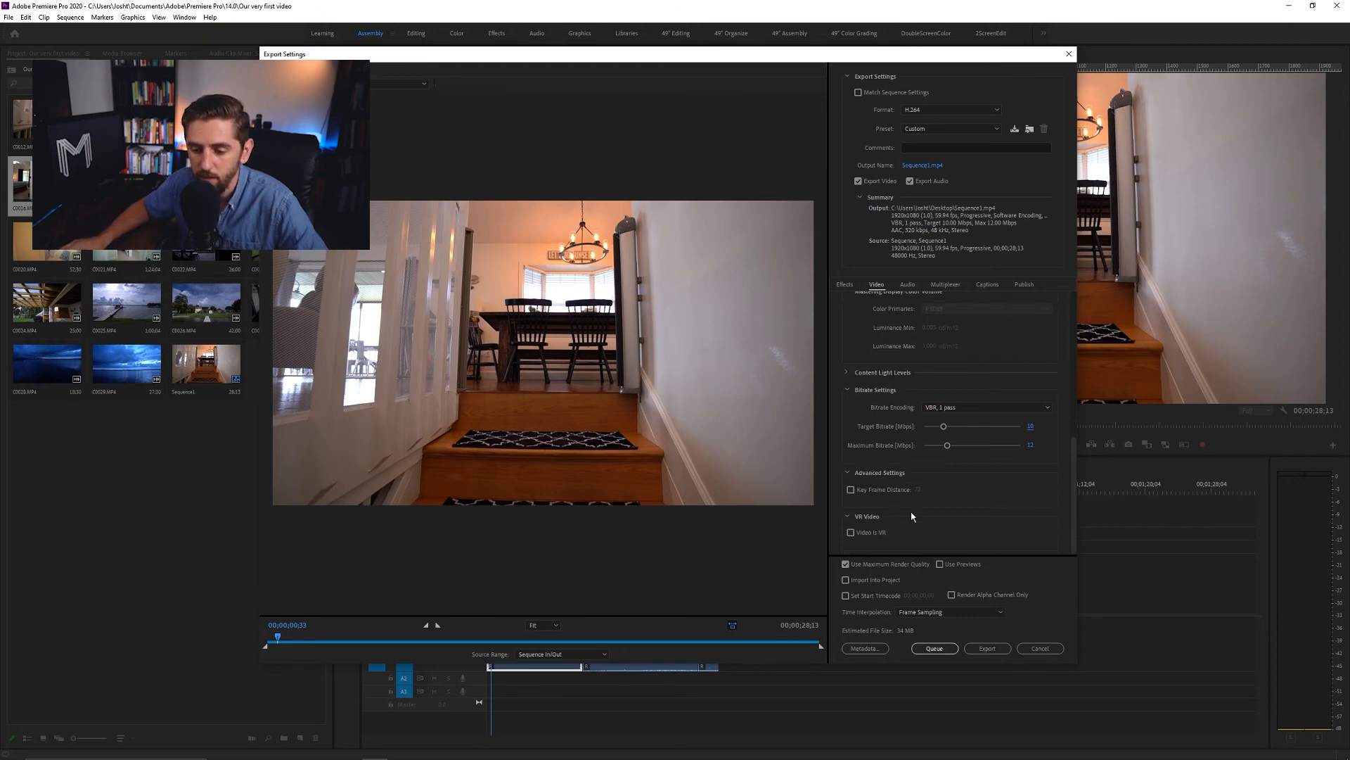
pyautogui.click(983, 649)
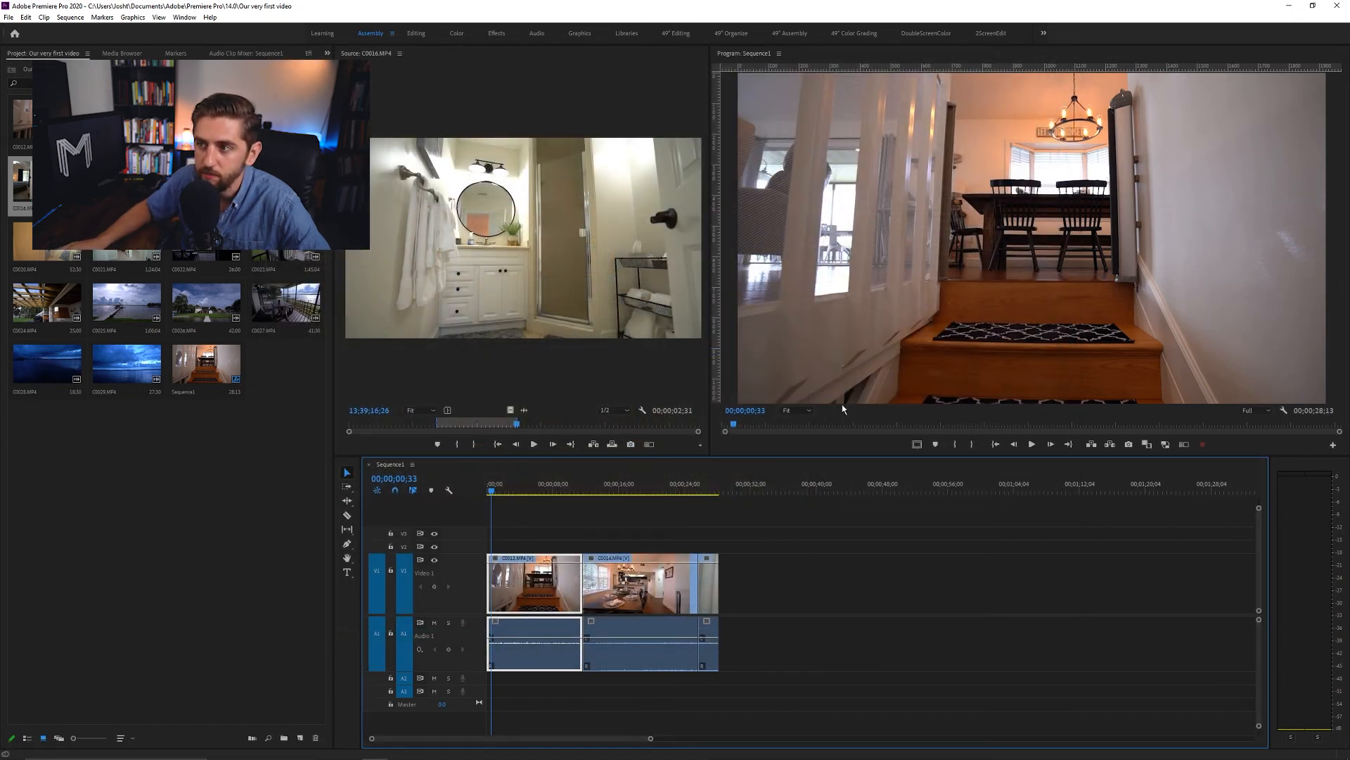
# - Minimize Premiere Pro and skim through the exported video in the media player up to the bathroom clip
pyautogui.click(1291, 8)
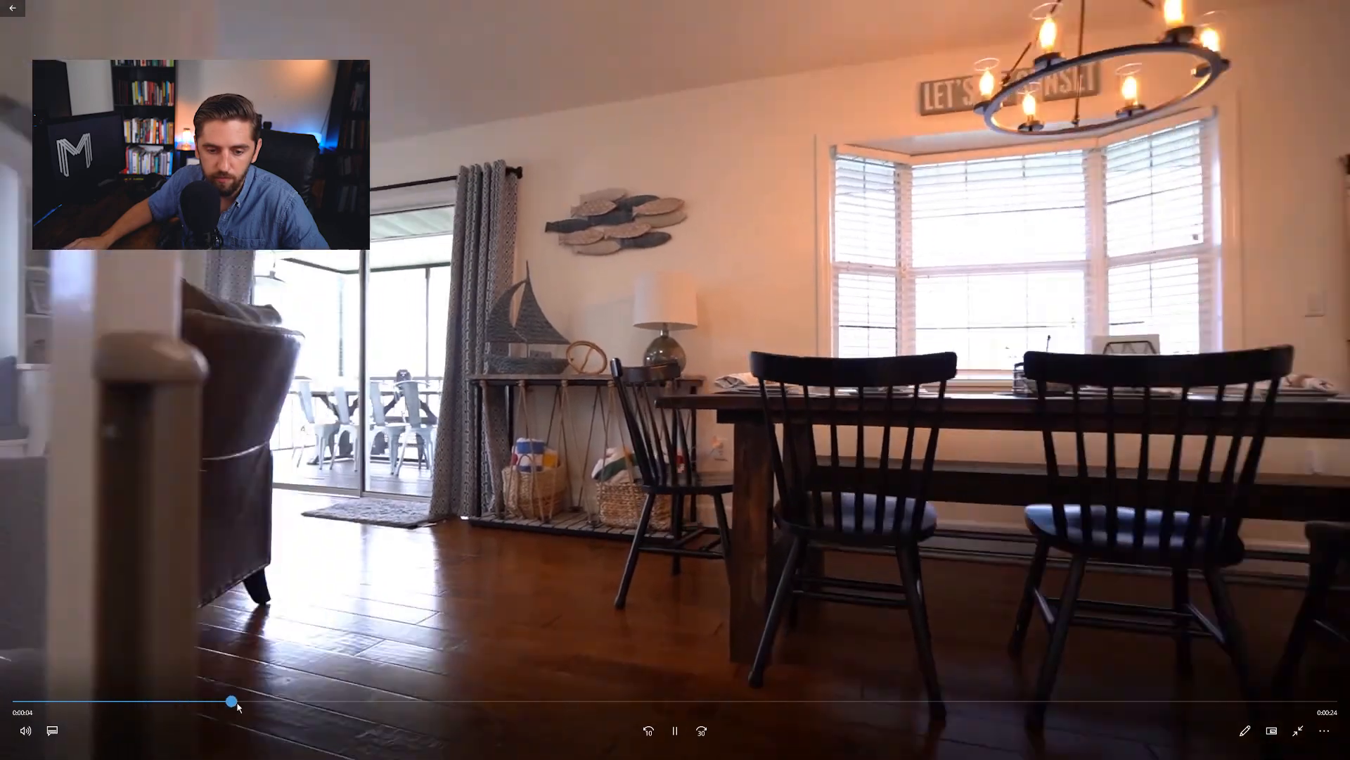
pyautogui.click(384, 701)
pyautogui.moveTo(388, 706); pyautogui.dragTo(1256, 686)
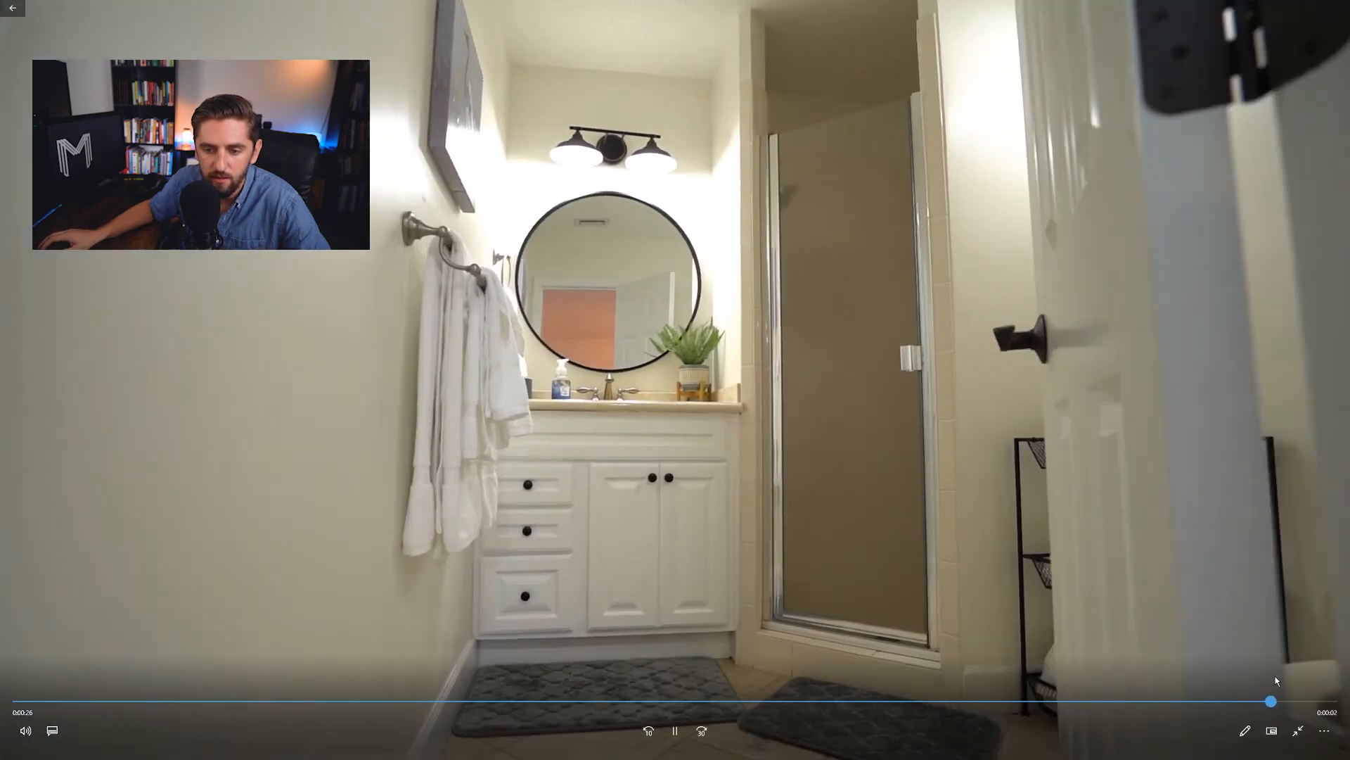